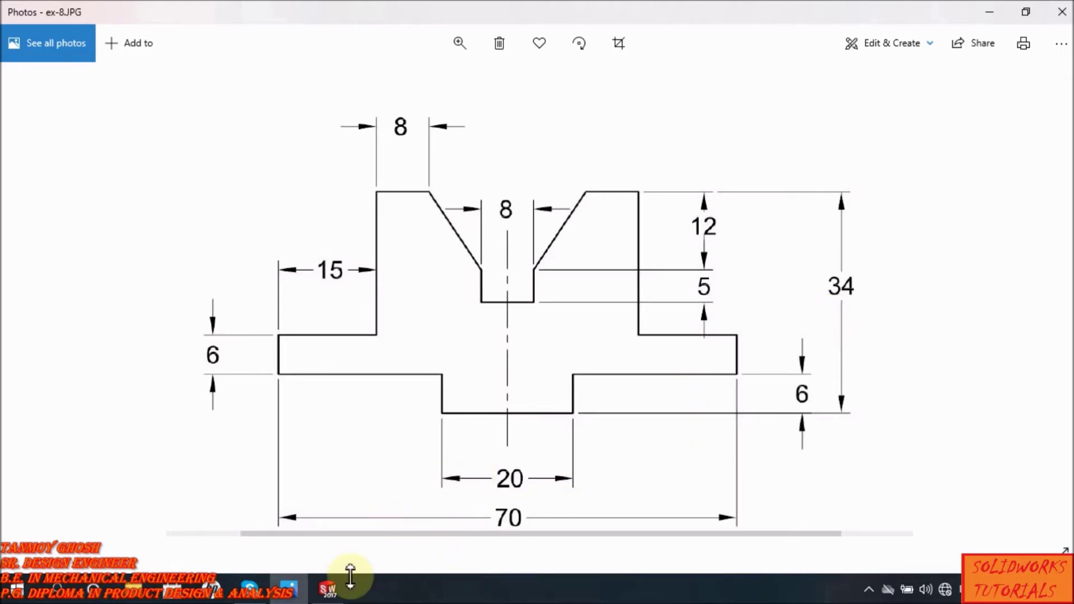
- Switch to SOLIDWORKS, create a new part and start a sketch on the Front Plane
left_click(329, 588)
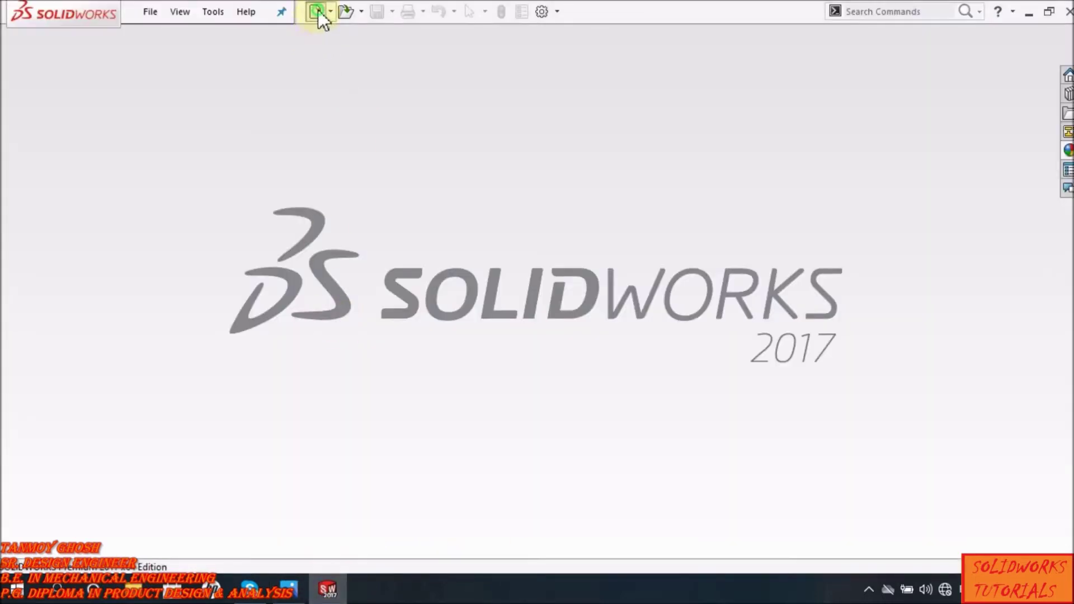
left_click(317, 11)
left_click(292, 233)
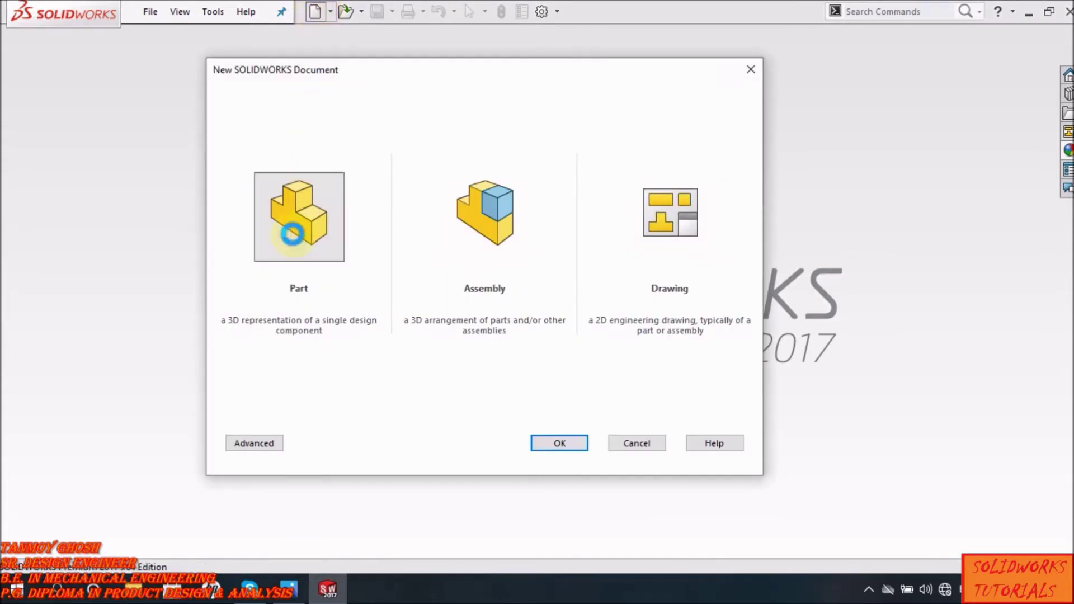
double_click(292, 234)
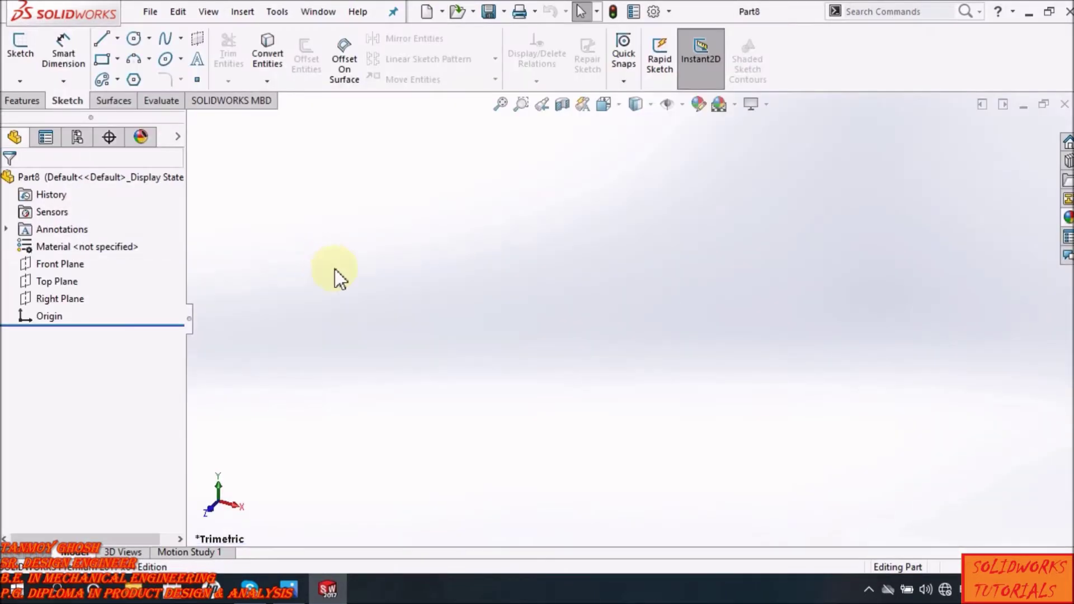
left_click(25, 62)
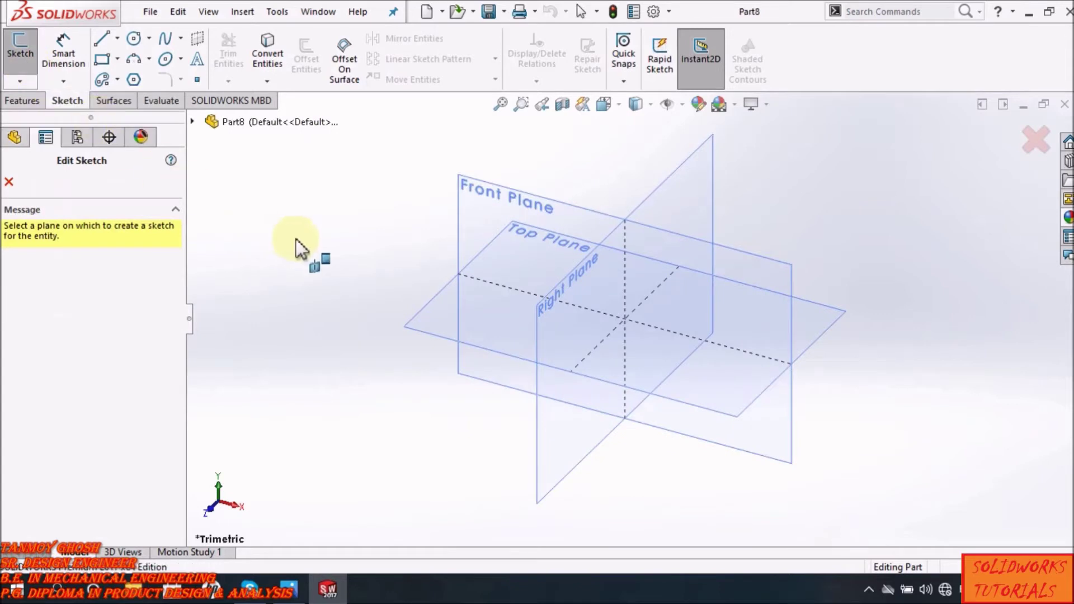
left_click(481, 214)
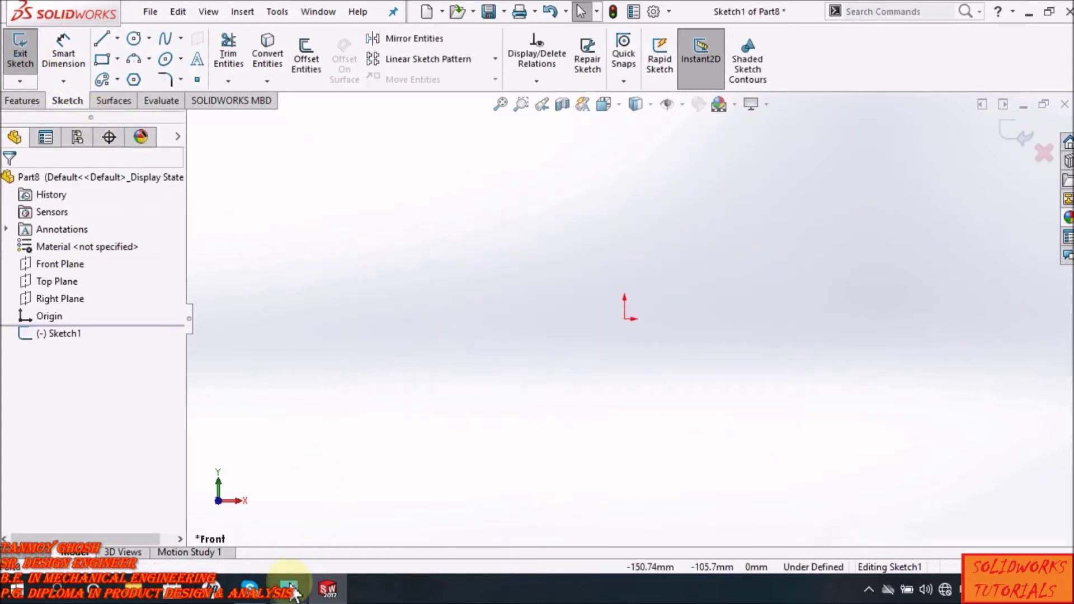
- Check the reference drawing ex-8.JPG in Photos, and sketch a vertical centerline about 83 mm long upward from the origin in SOLIDWORKS
left_click(288, 588)
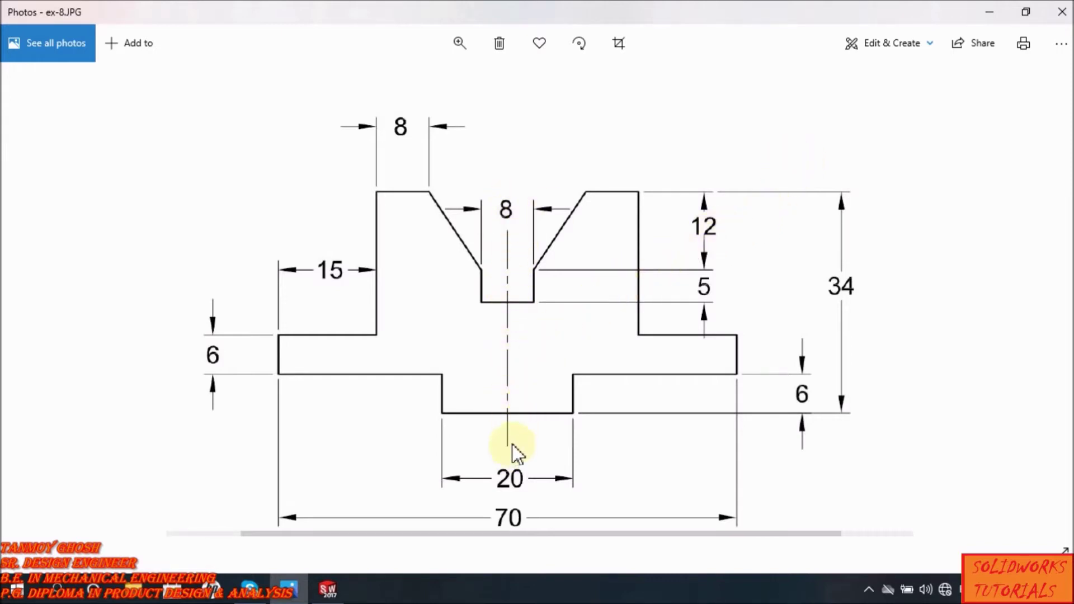
left_click(327, 589)
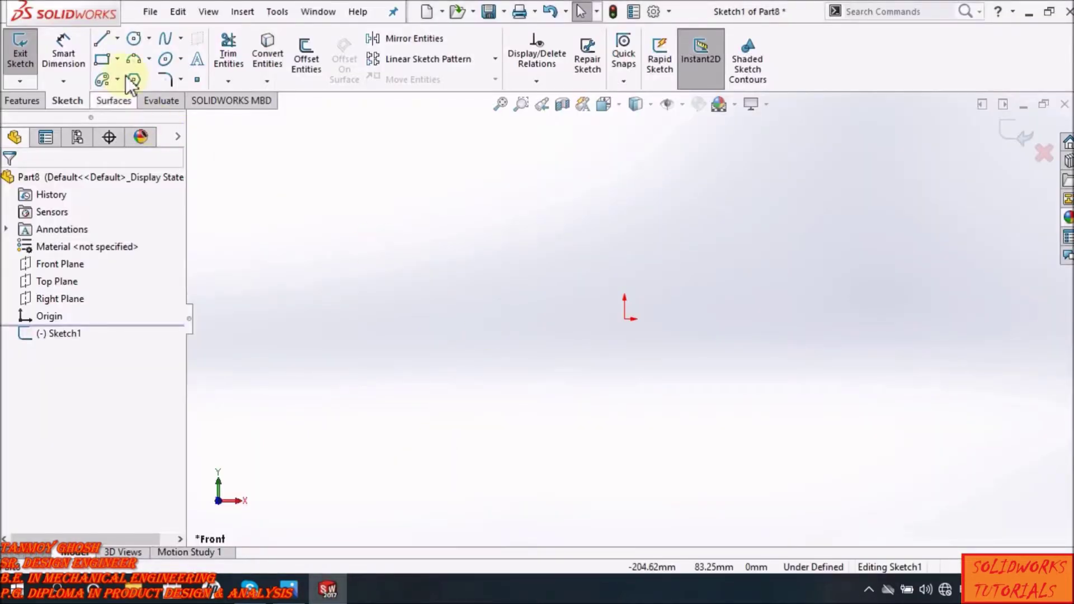
left_click(117, 39)
left_click(131, 74)
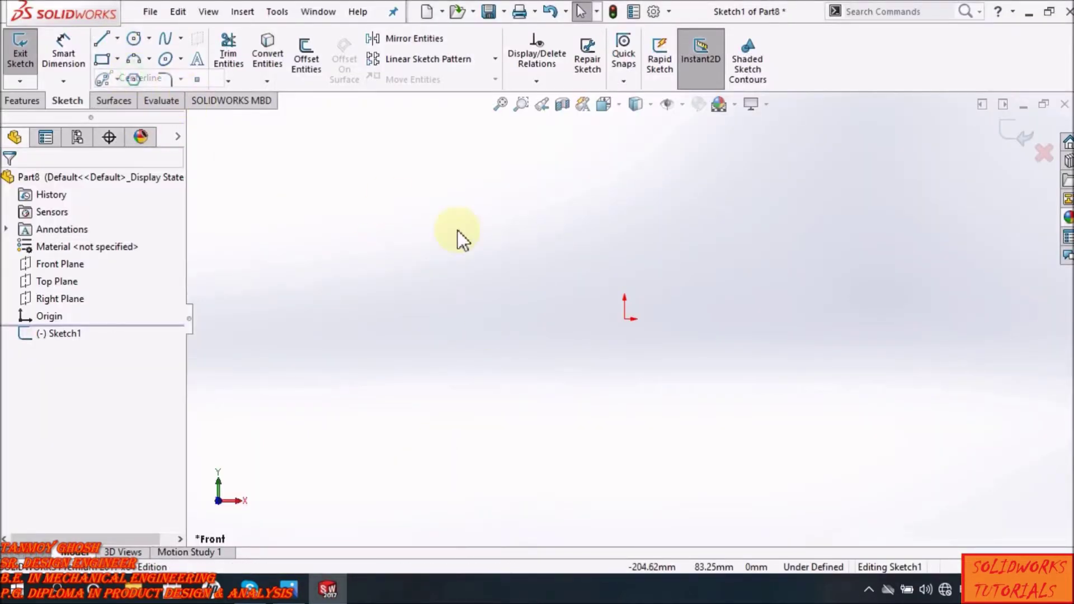
left_click(624, 320)
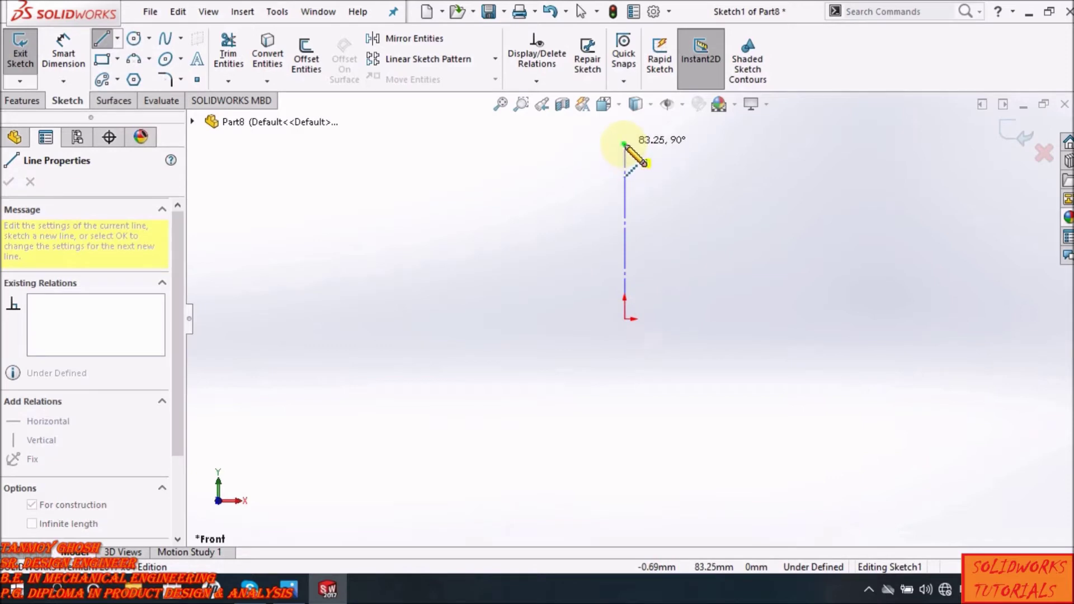
right_click(625, 144)
left_click(655, 156)
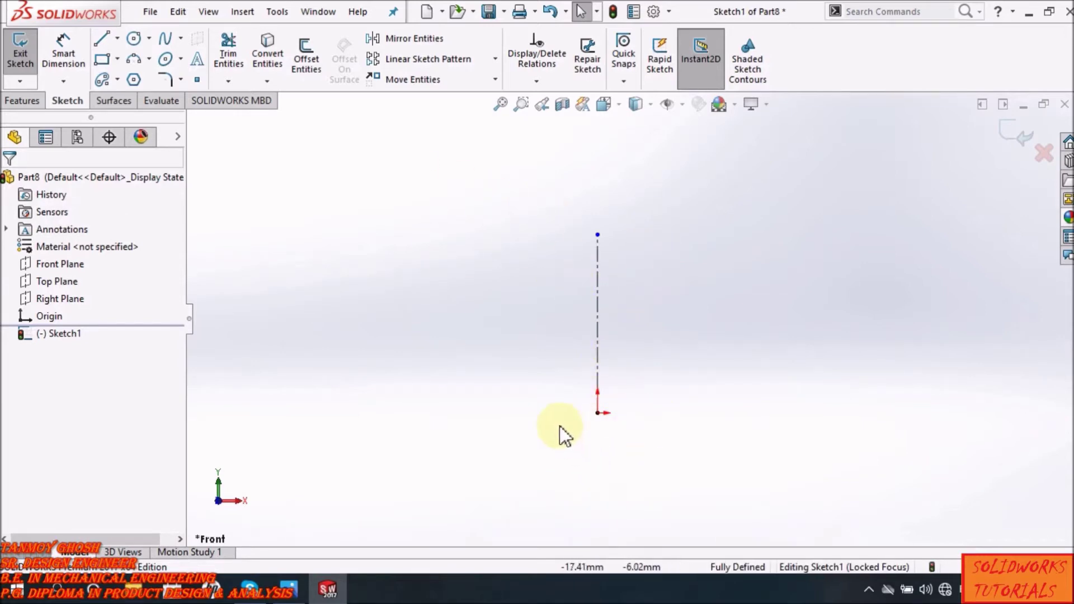
- Turn on Dynamic Mirror about the vertical centerline
left_click(280, 10)
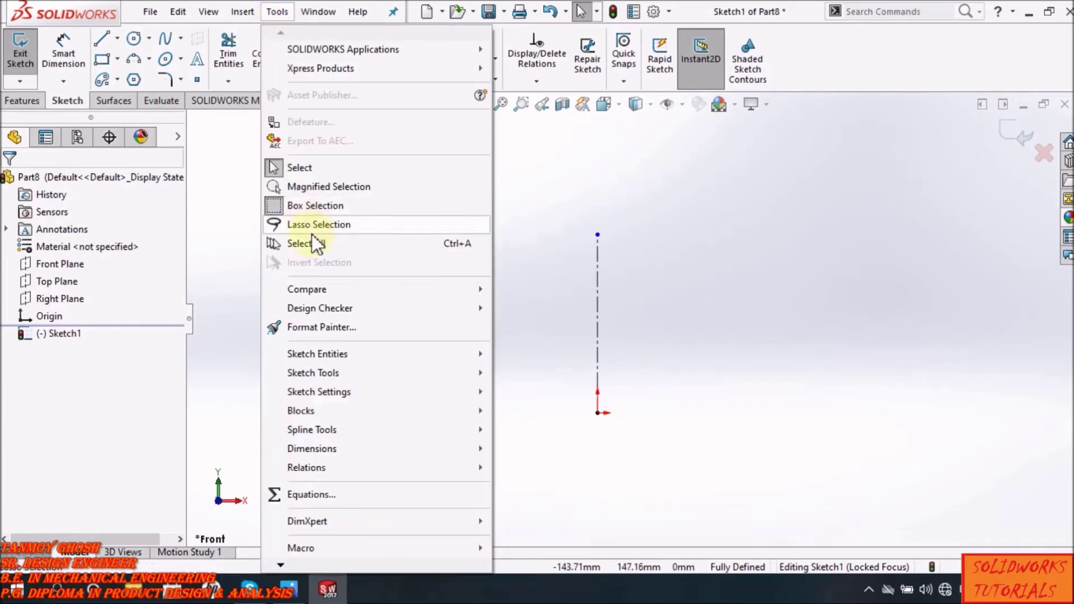
mouse_move(331, 374)
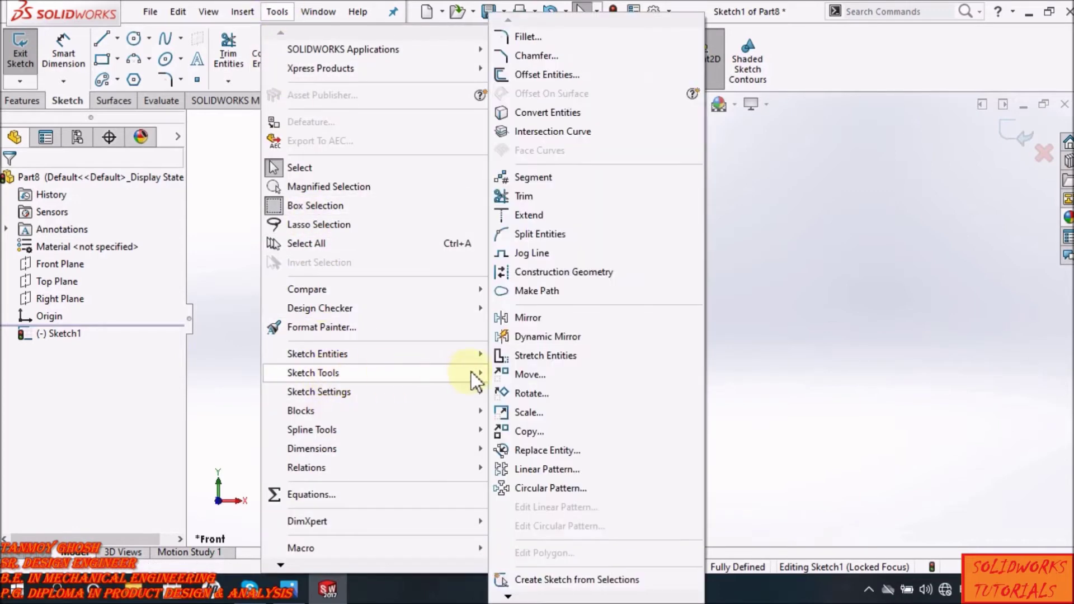
left_click(557, 338)
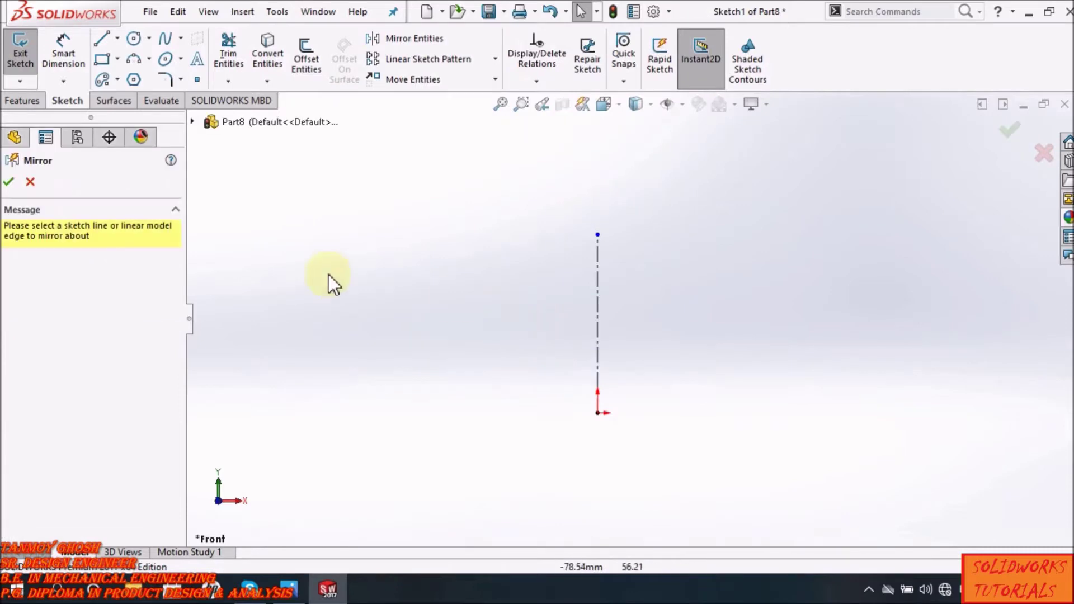
left_click(599, 330)
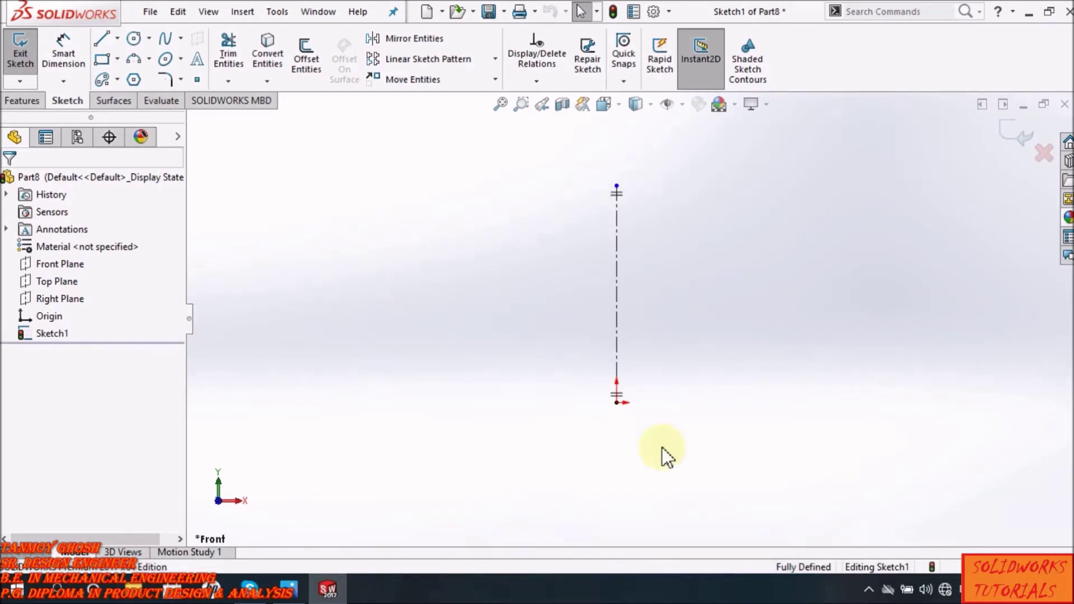
- Sketch the mirrored profile's foot and flange from the origin, about 9.5 mm left, 5.5 mm up, 13.5 mm left, 6 mm up and 15 mm right
left_click(288, 588)
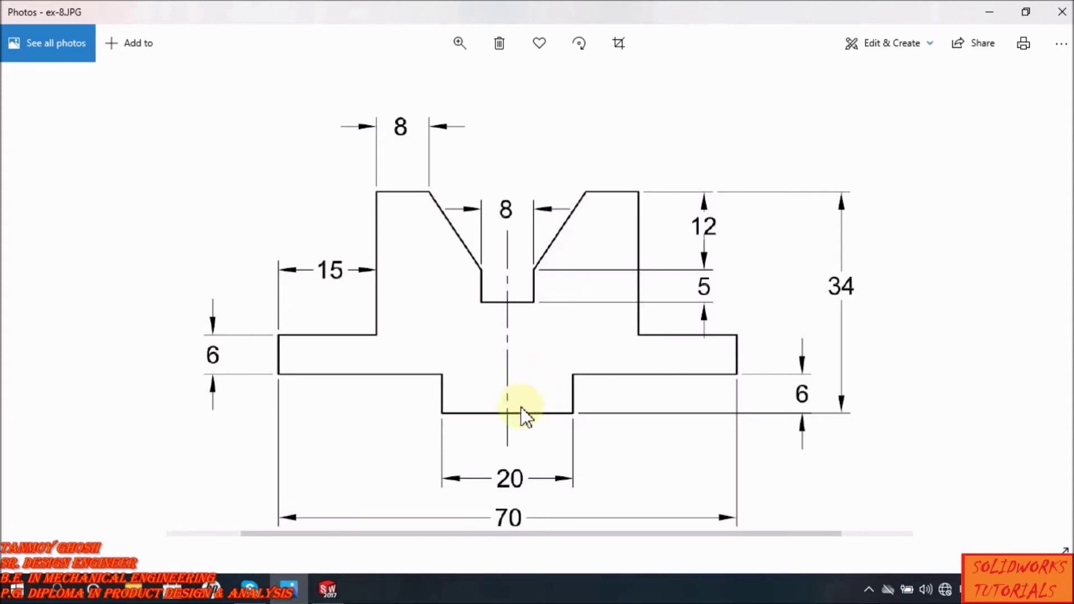
left_click(329, 588)
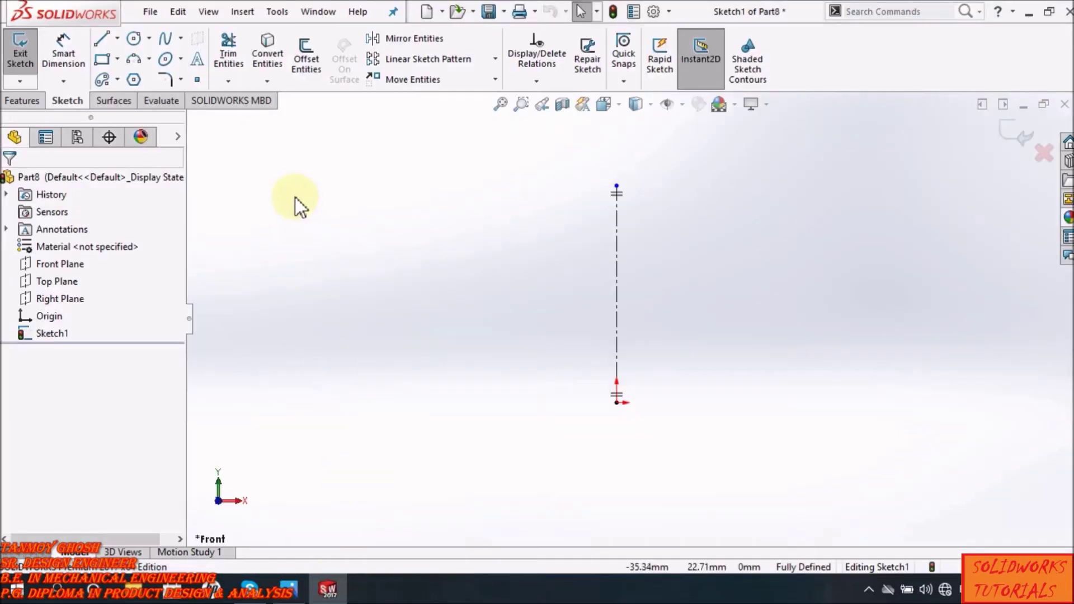
left_click(103, 48)
left_click(295, 588)
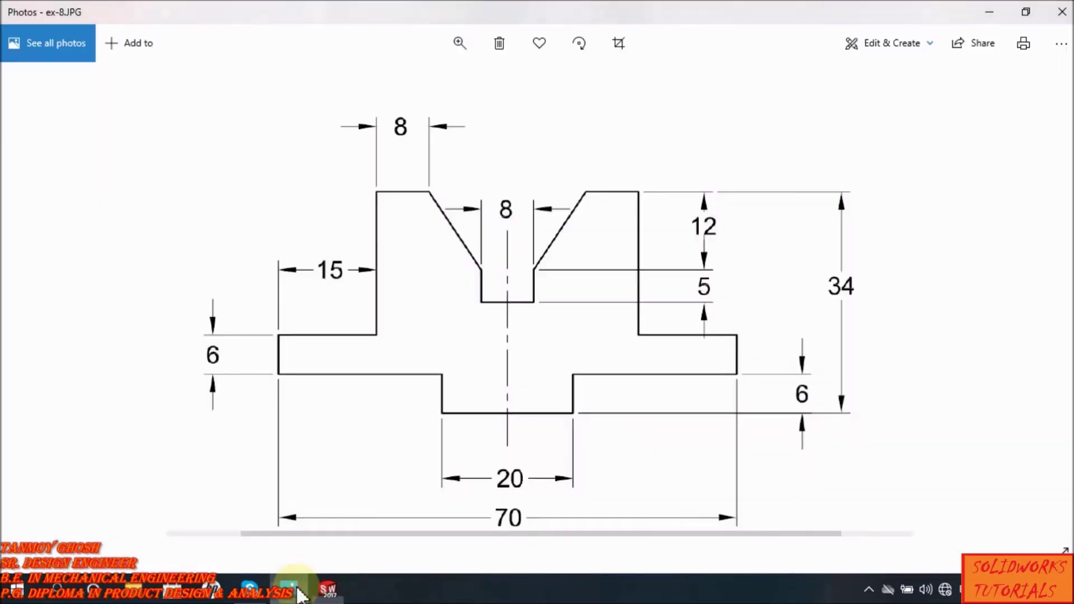
left_click(329, 589)
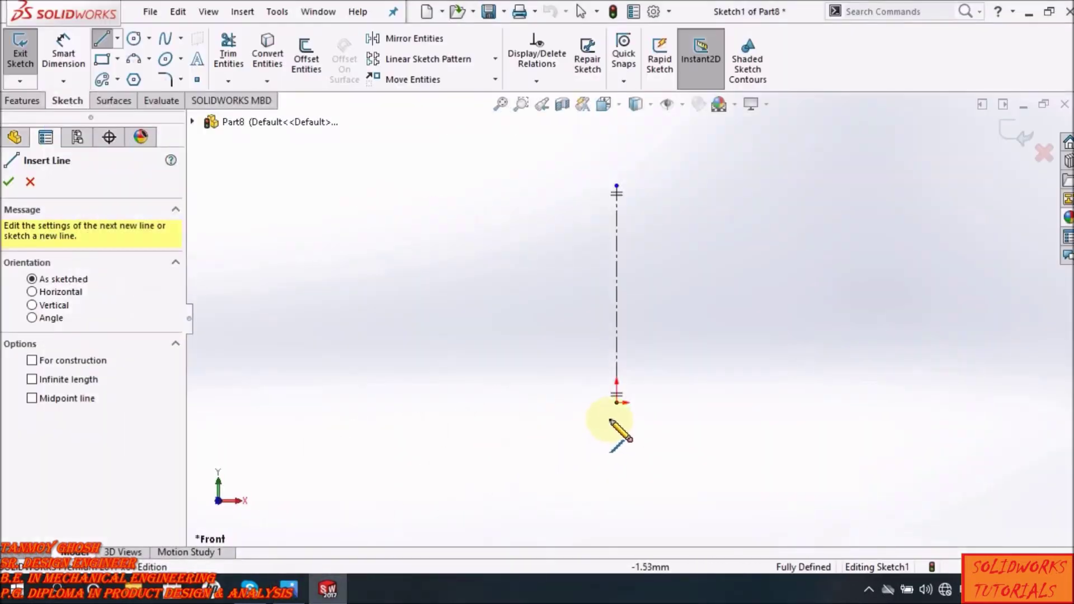
left_click(617, 402)
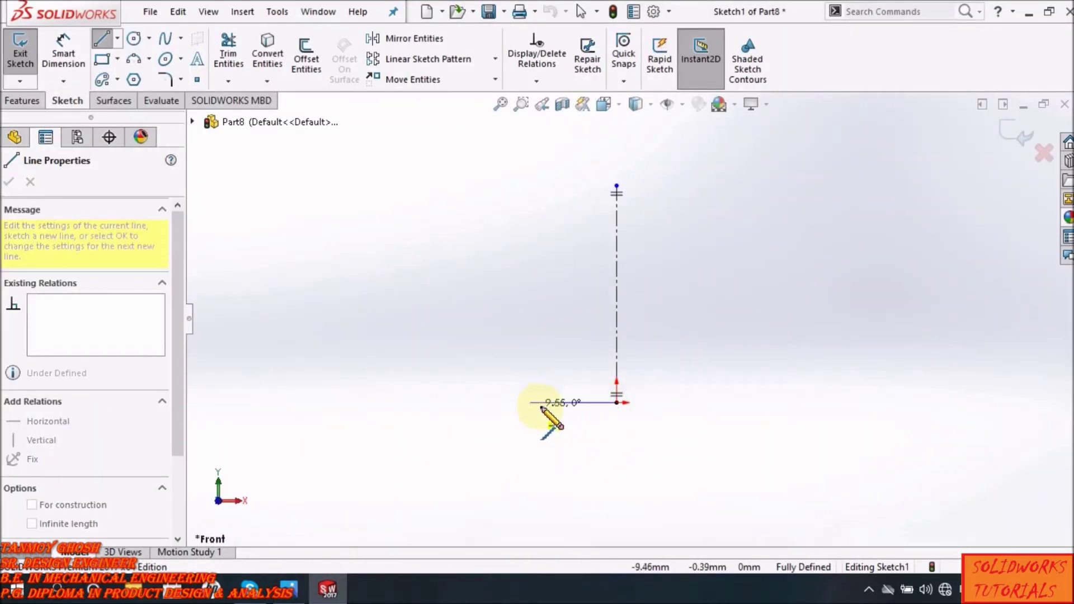
left_click(530, 403)
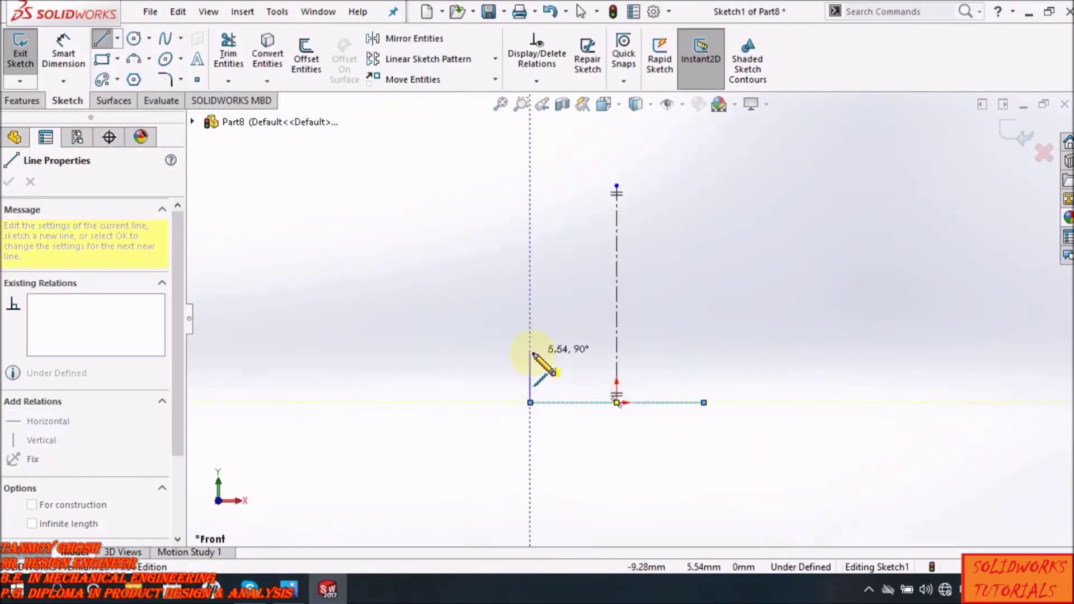
left_click(531, 352)
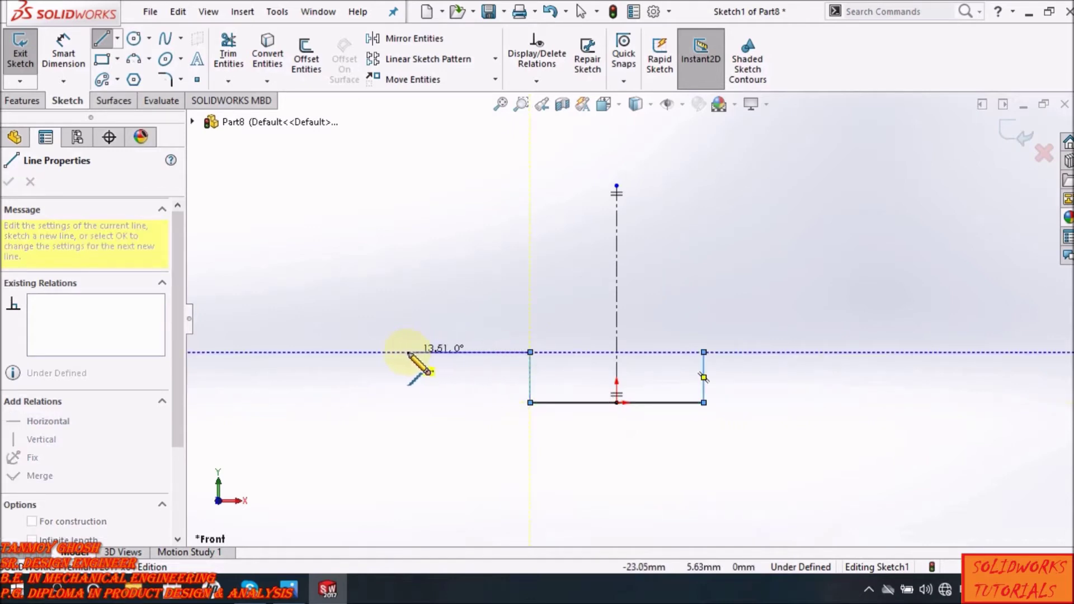
left_click(406, 351)
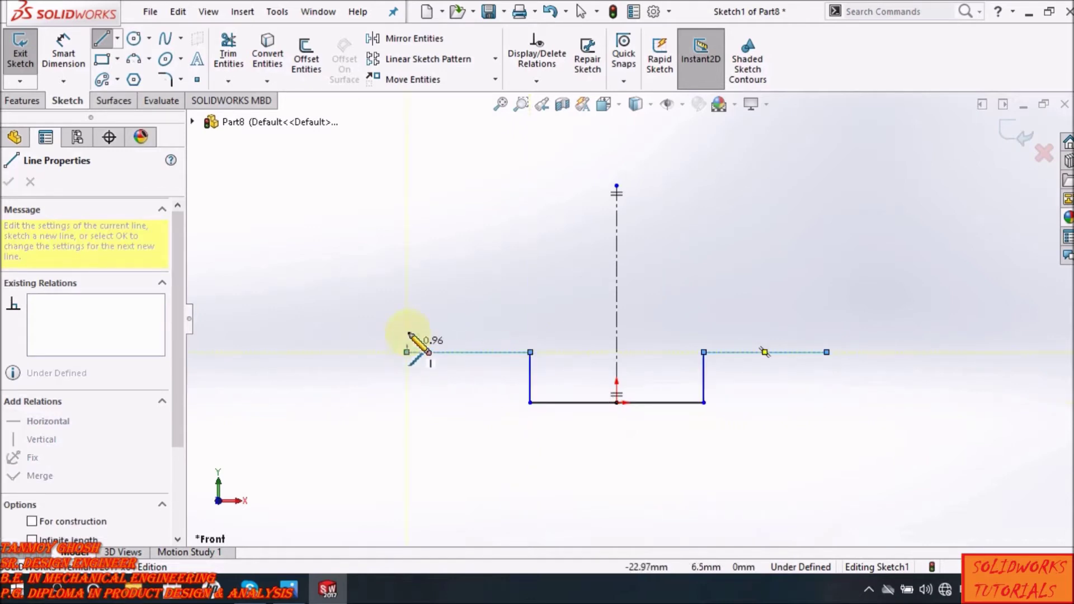
left_click(407, 298)
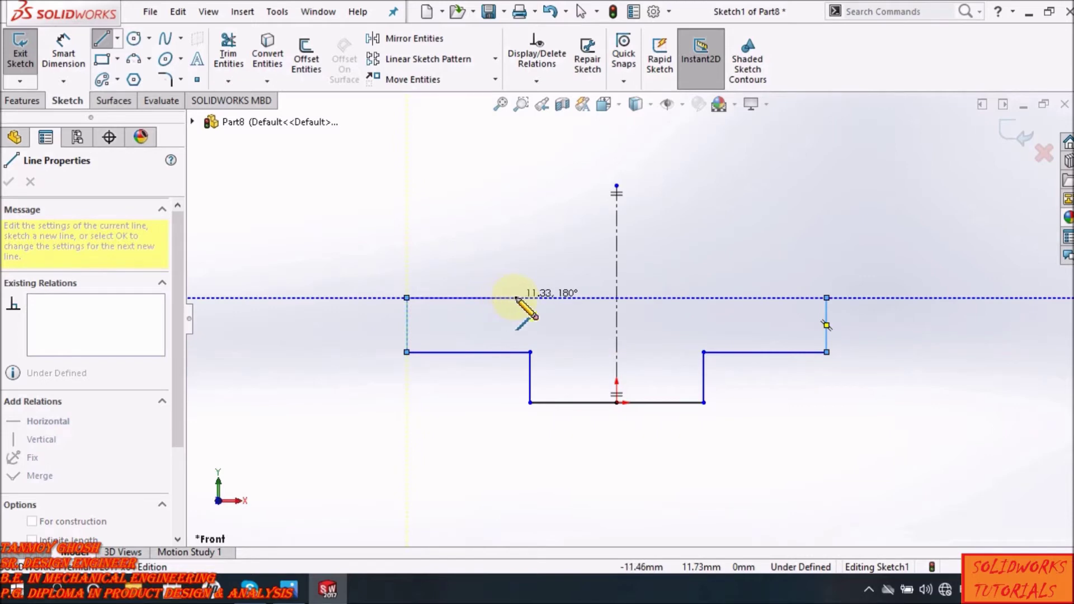
left_click(547, 297)
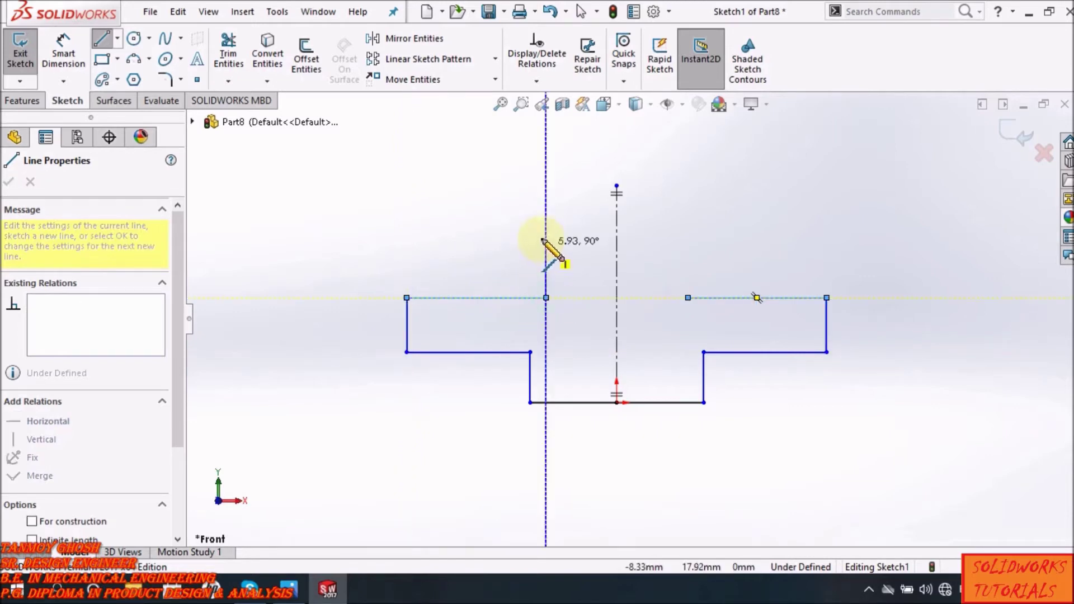
- Sketch the left column with its short top edge, the notch's inward-sloping side and vertical wall, and the notch floor ending at the centerline
left_click(571, 209)
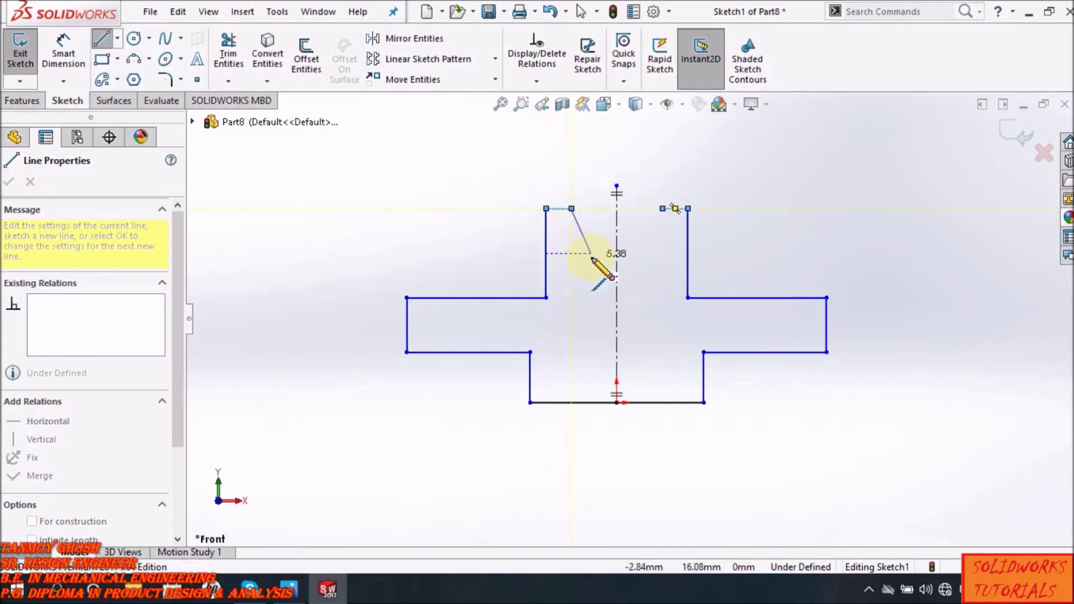
left_click(592, 253)
left_click(591, 290)
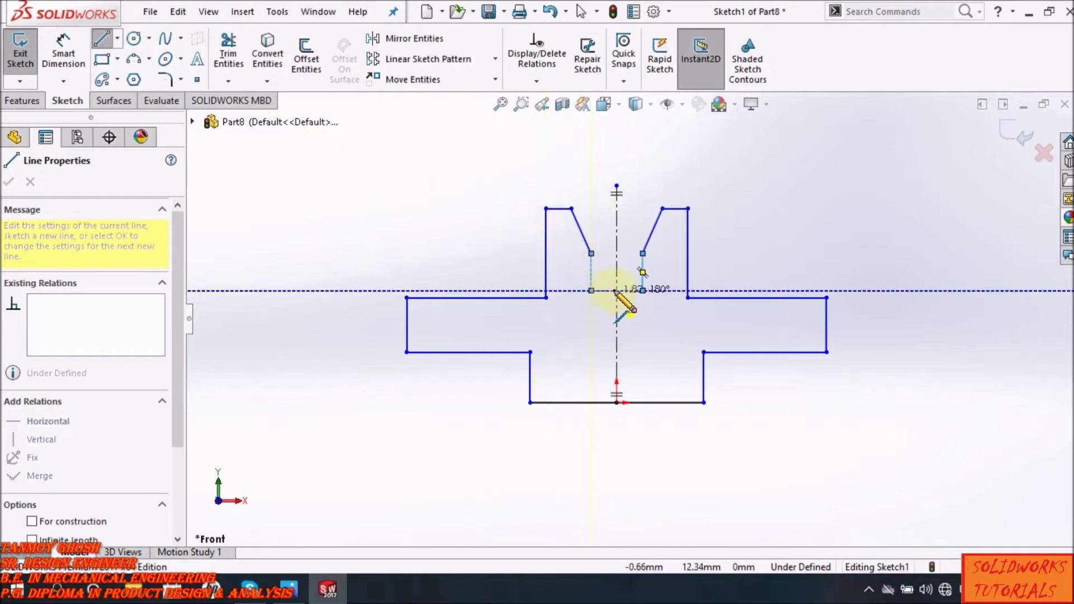
left_click(616, 290)
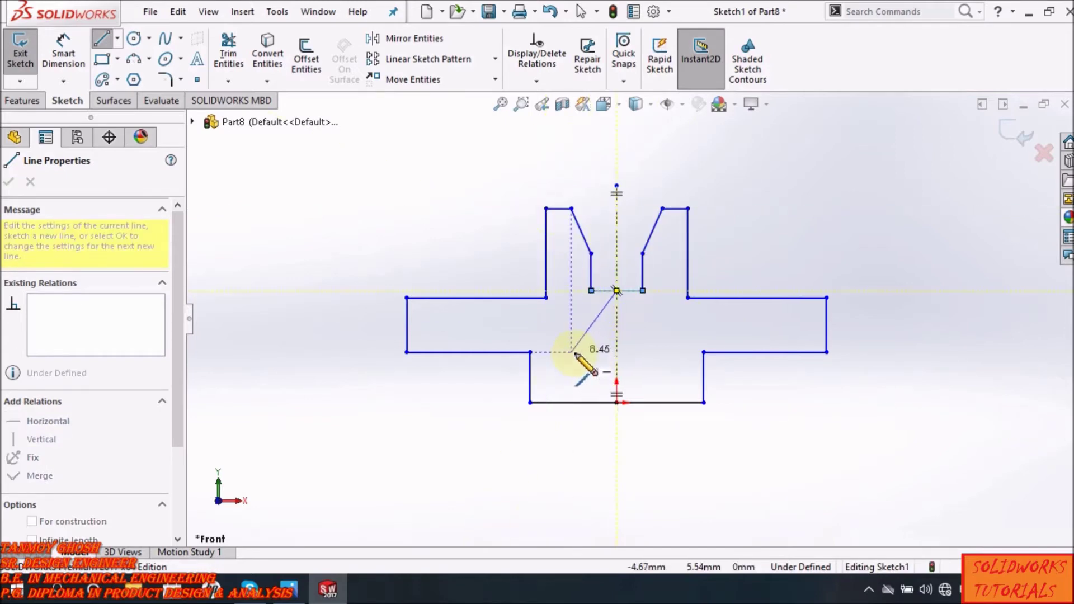
key("Escape")
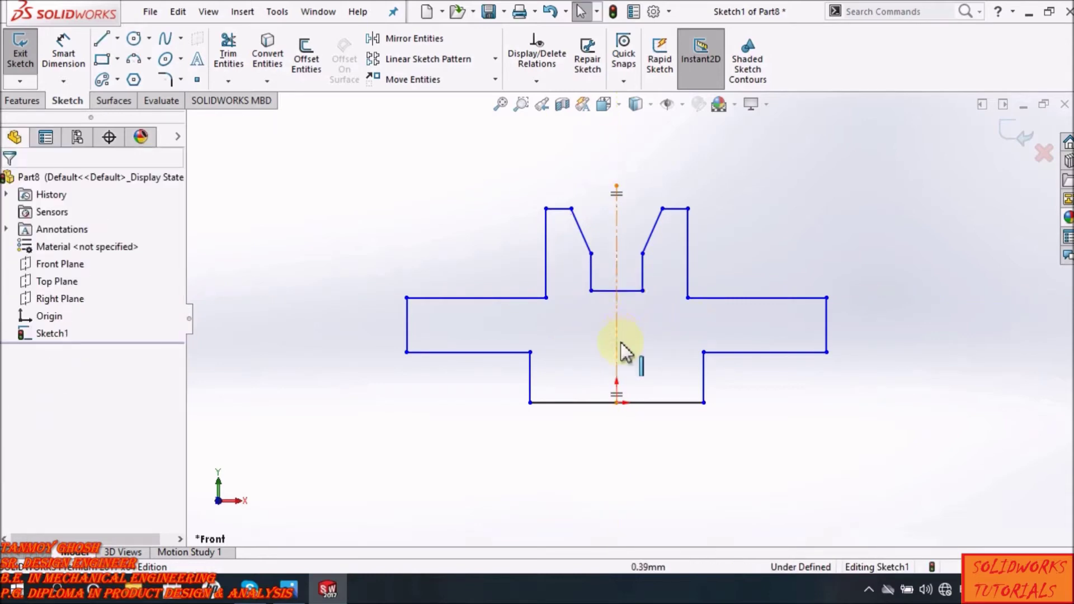
- Check the reference drawing ex-8.JPG in Photos, and dimension the profile's overall height from foot base to right column top as 34 mm in SOLIDWORKS
scroll(622, 350, "down", 2)
scroll(655, 271, "up", 2)
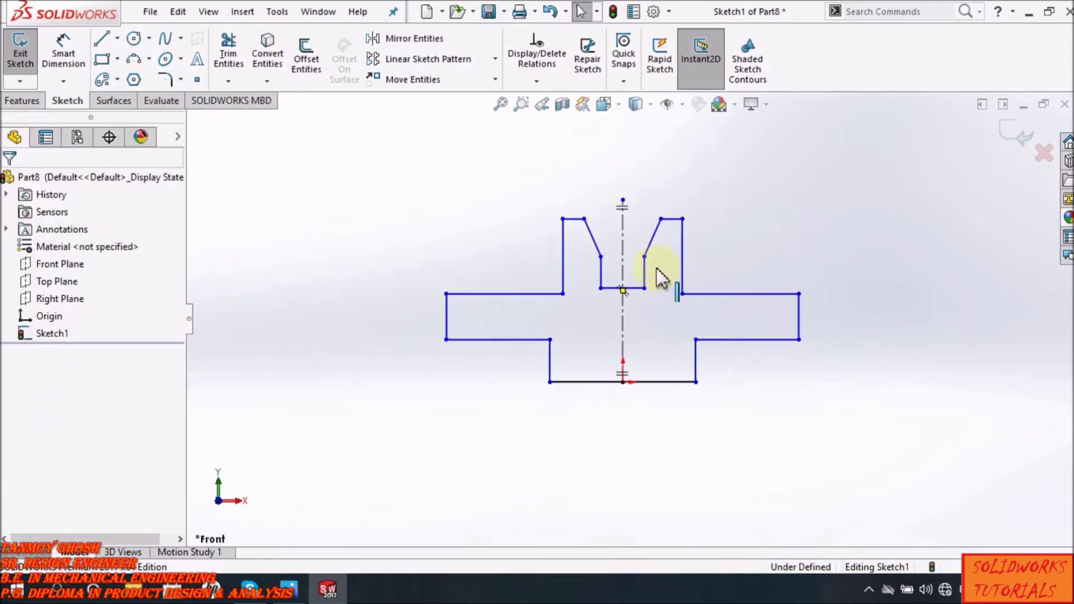
scroll(642, 233, "down", 2)
scroll(676, 395, "up", 4)
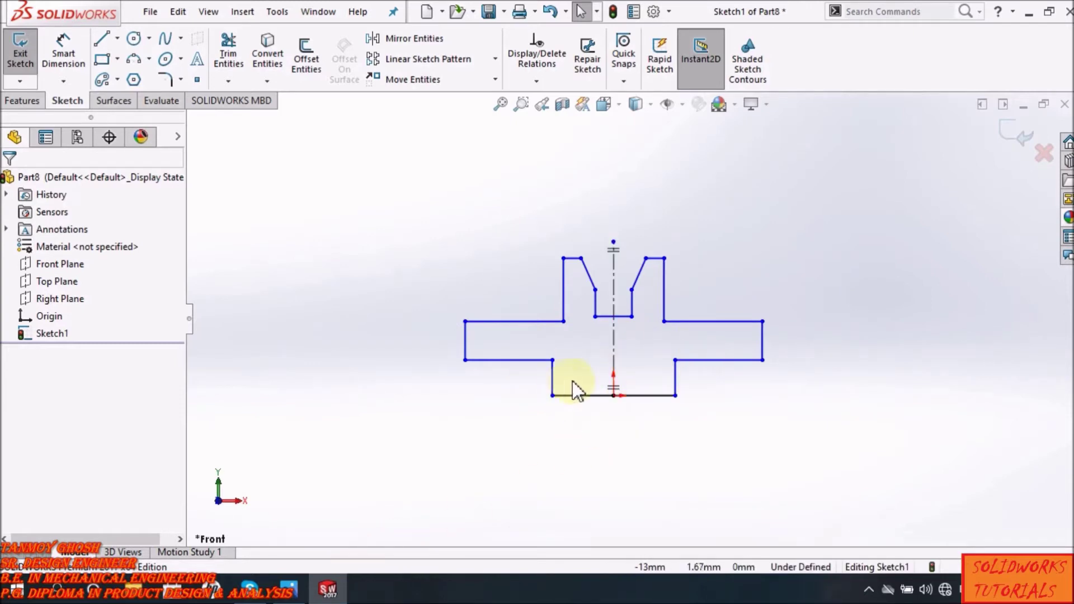
left_click(63, 54)
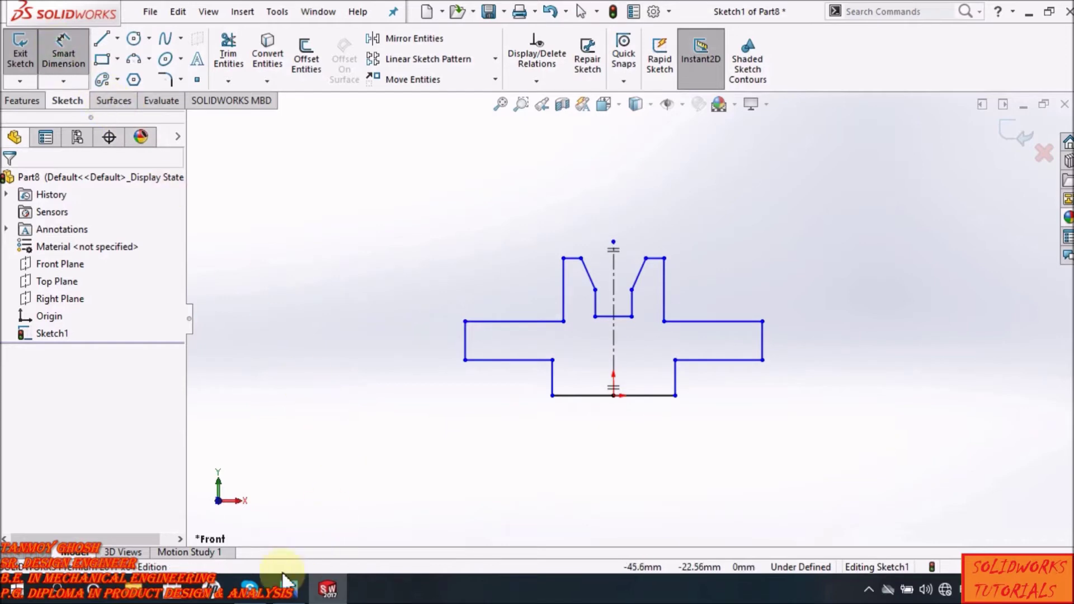
left_click(292, 590)
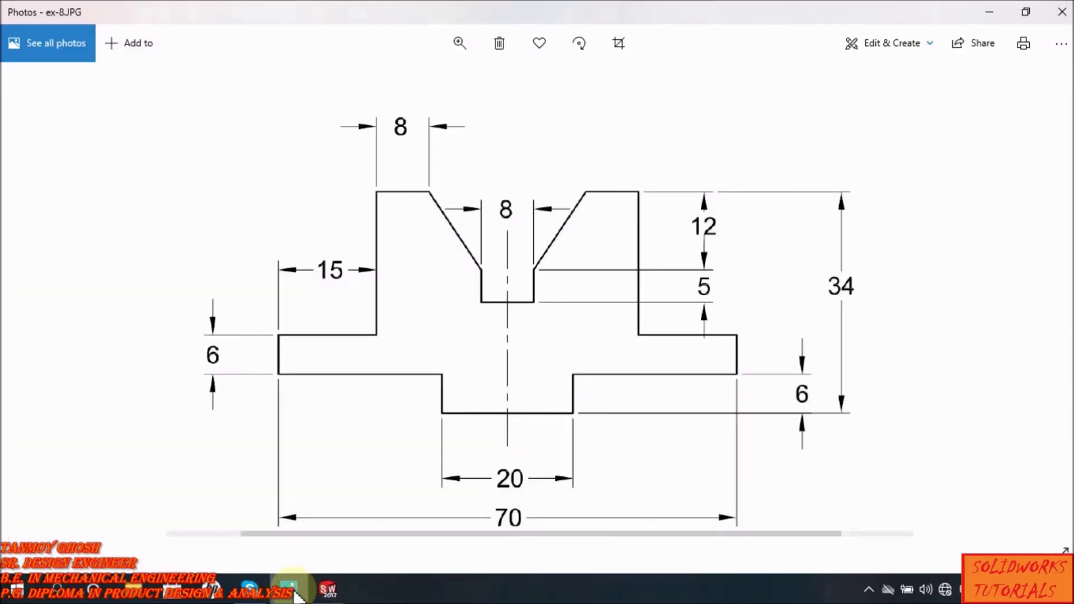
left_click(293, 591)
left_click(660, 395)
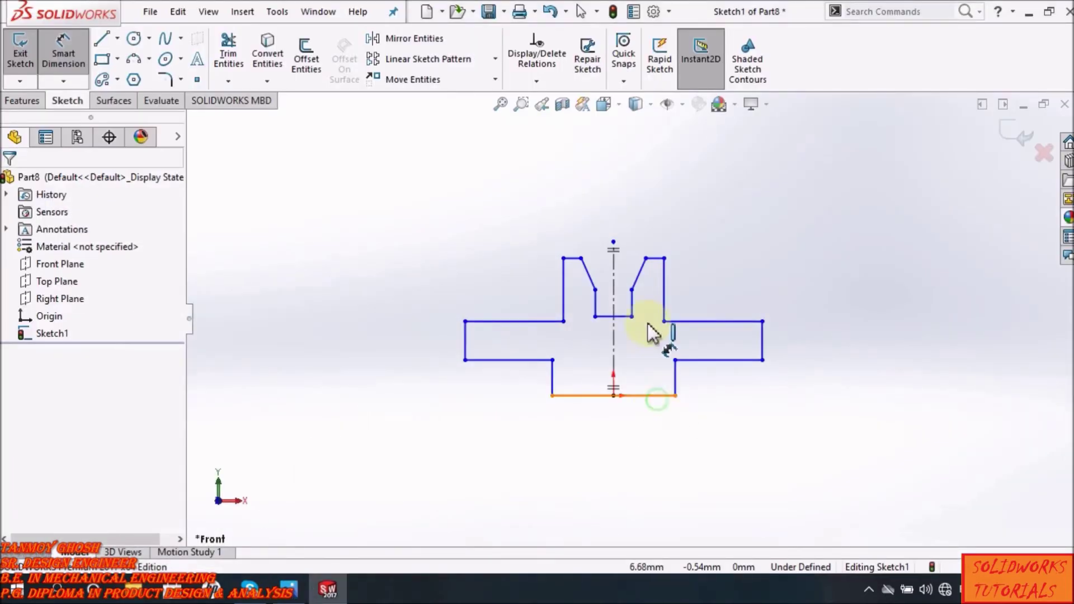
left_click(656, 257)
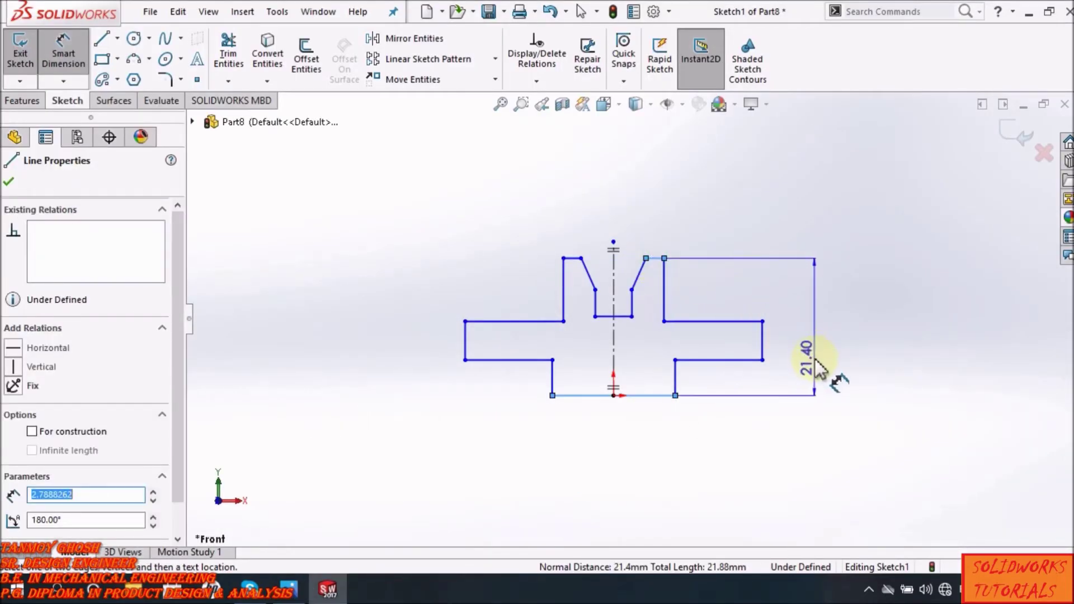
left_click(816, 332)
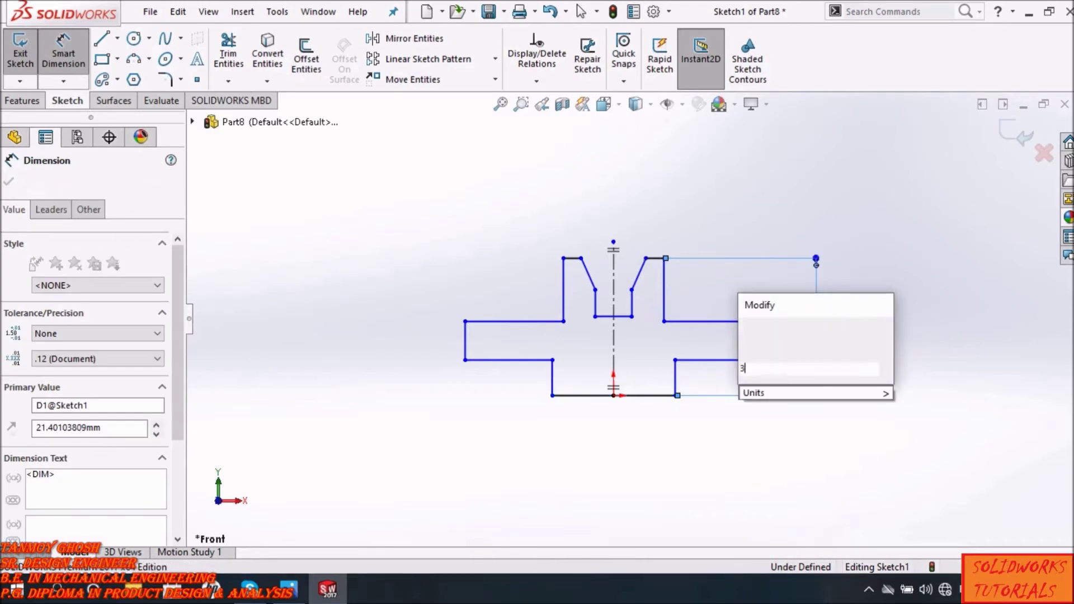
type("34")
left_click(748, 329)
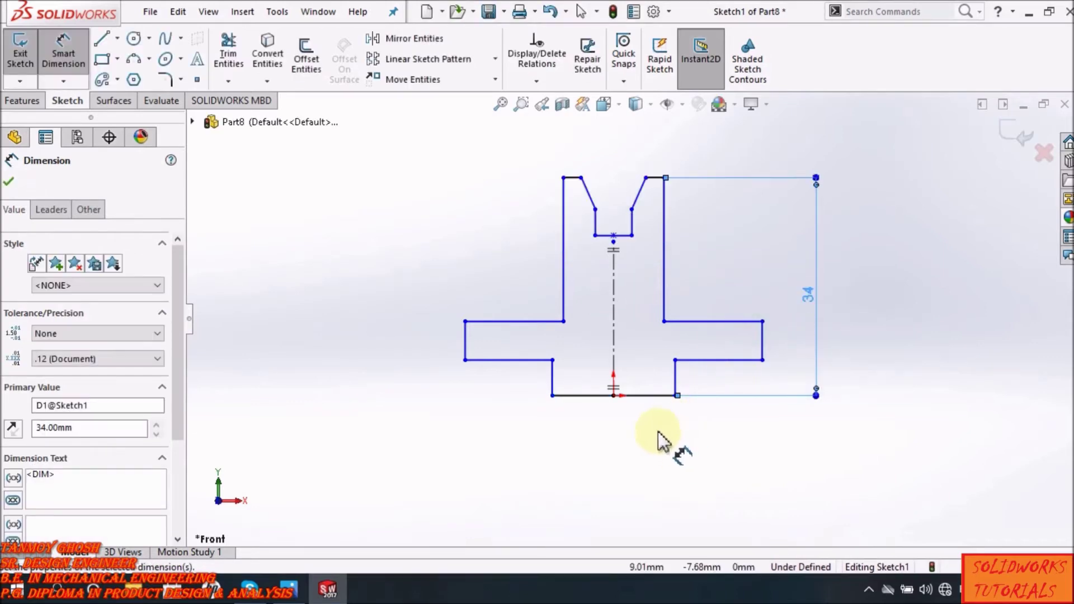
- Check the reference drawing in Photos again, and dimension the width between the notch's vertical walls as 8 mm in SOLIDWORKS
left_click(287, 589)
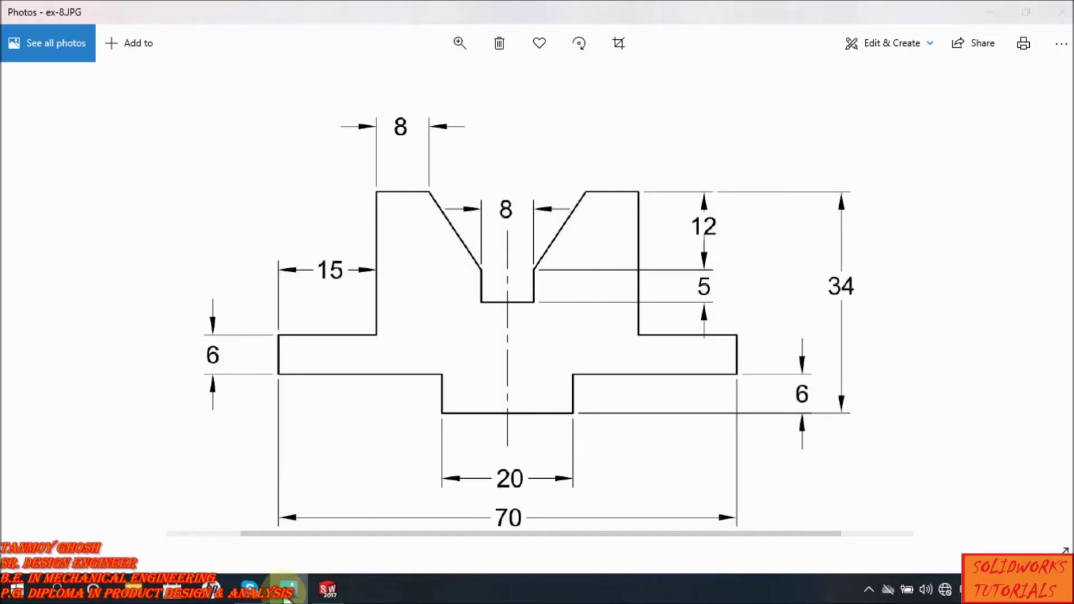
left_click(285, 594)
scroll(619, 175, "down", 5)
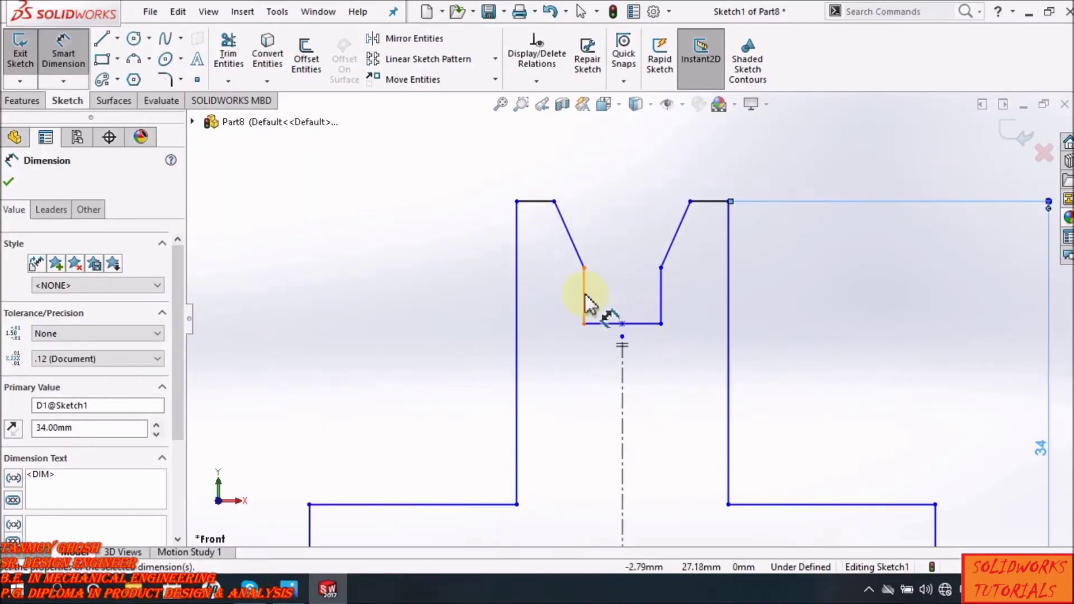
left_click(661, 300)
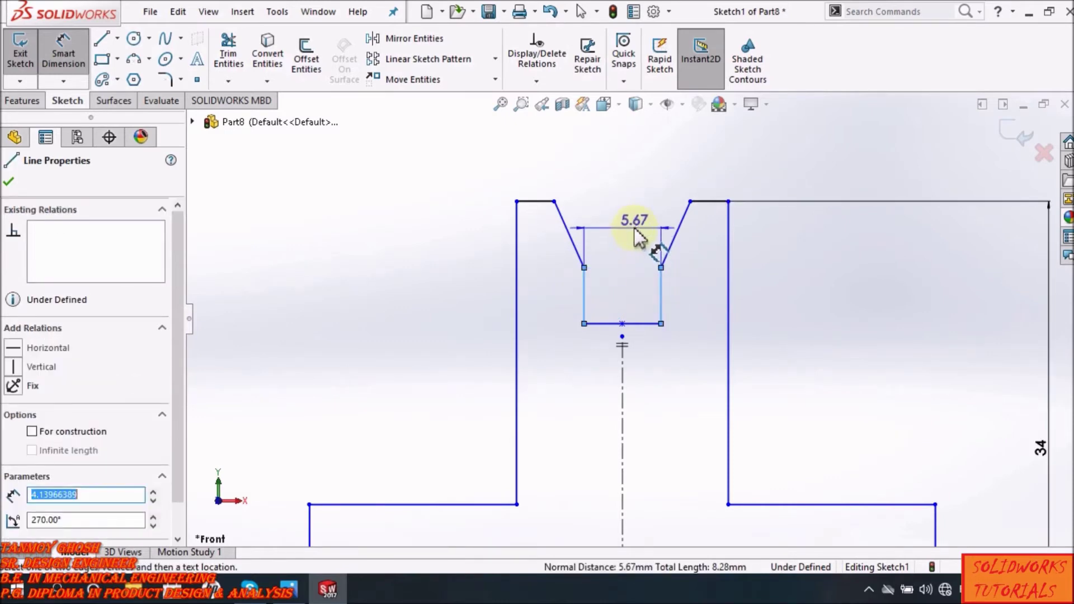
left_click(638, 235)
type("8")
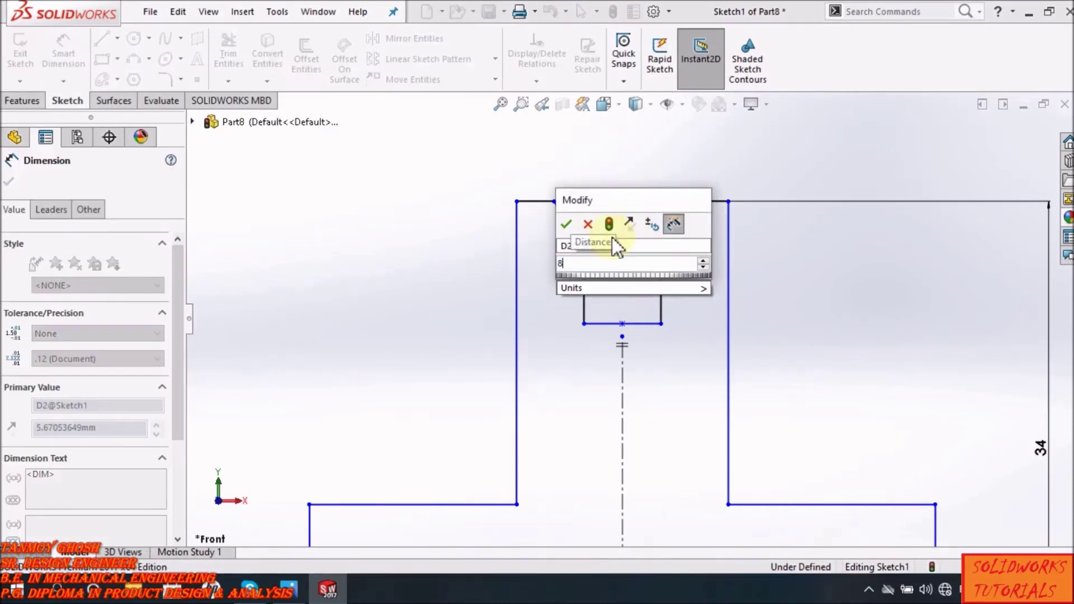
left_click(566, 225)
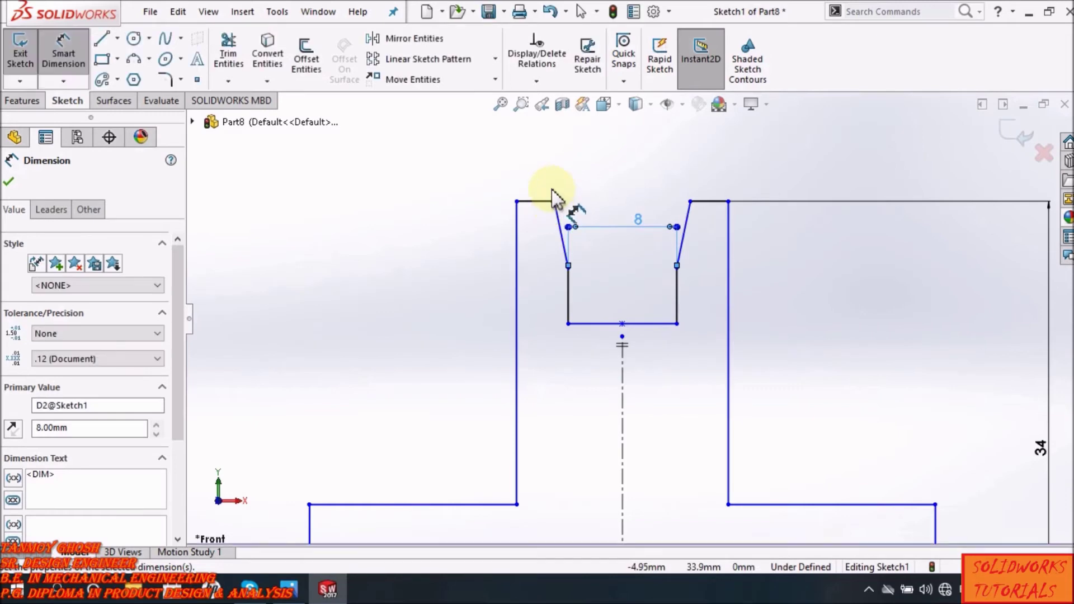
- Dimension the left column's short top edge as 8 mm
scroll(539, 217, "down", 1)
left_click(537, 211)
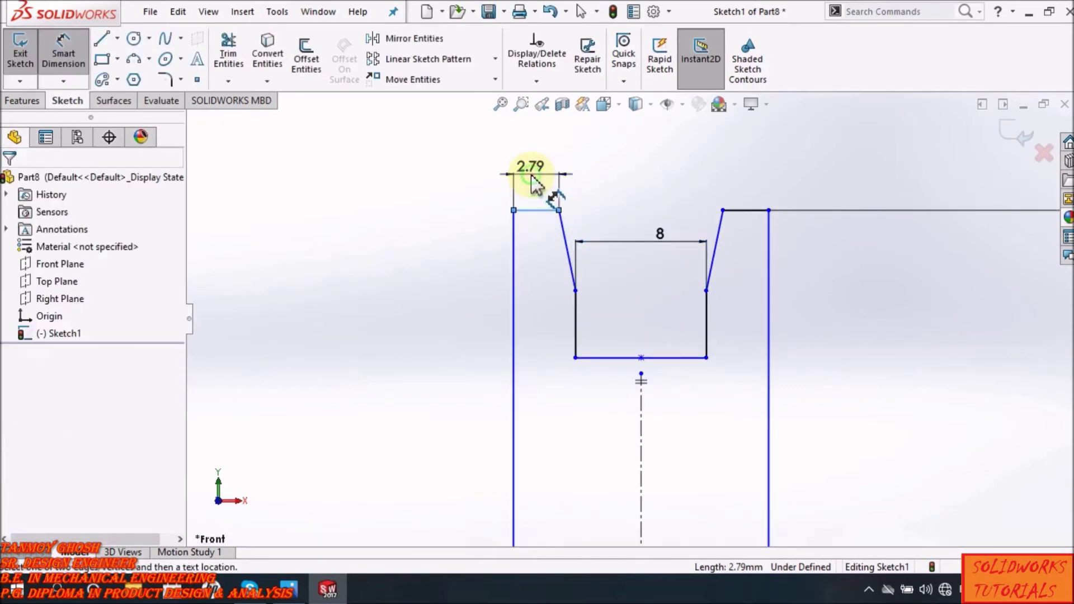
left_click(537, 183)
type("8")
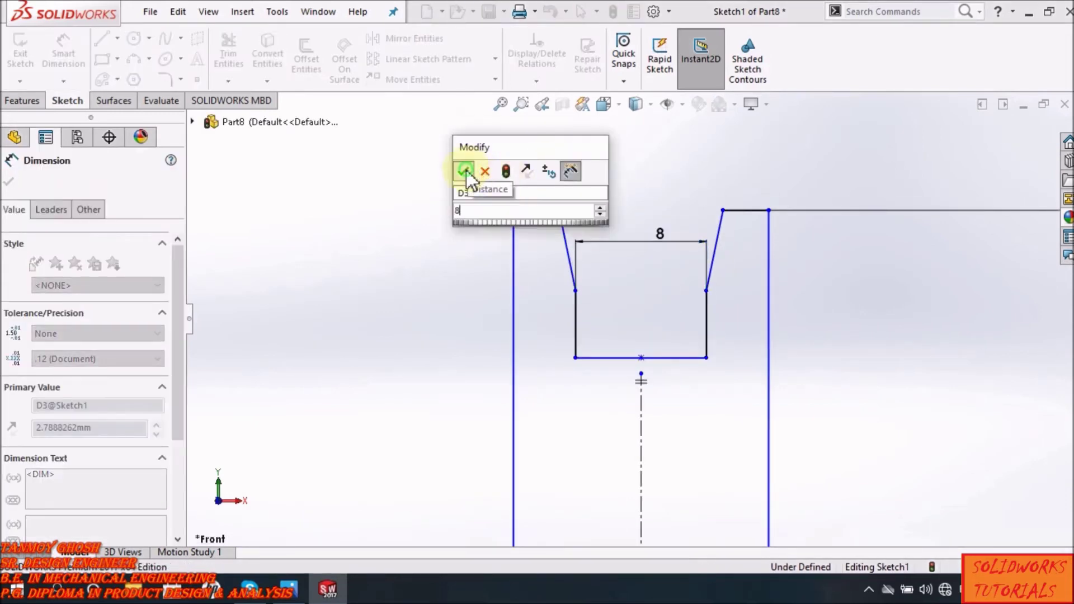
left_click(466, 169)
- Dimension the horizontal distance from the left flange's end to the left column's outer side as 15 mm
scroll(560, 280, "up", 3)
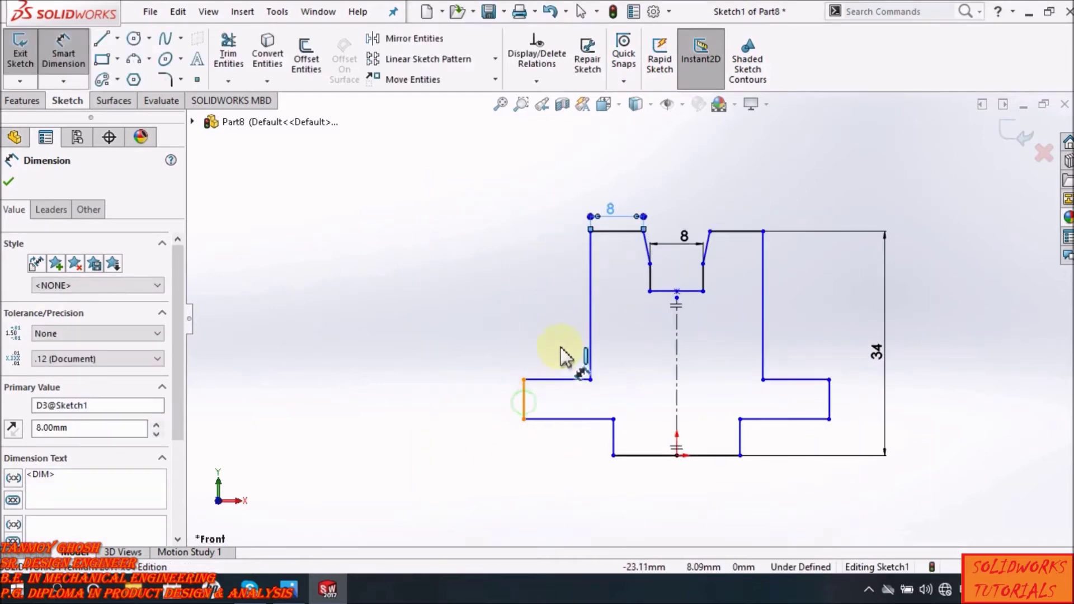
left_click(589, 341)
left_click(524, 399)
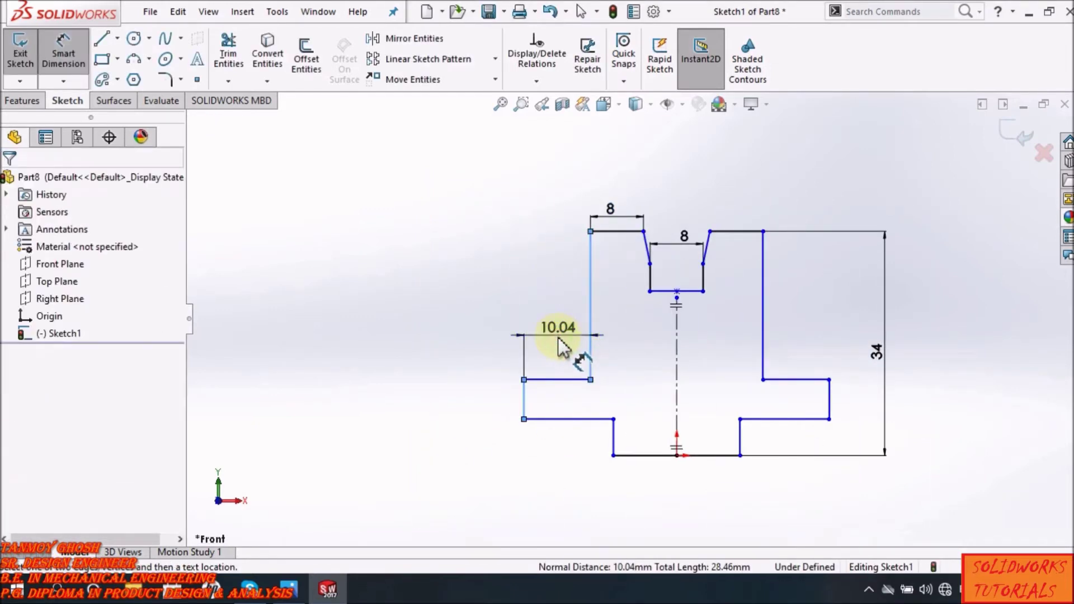
left_click(559, 344)
type("15")
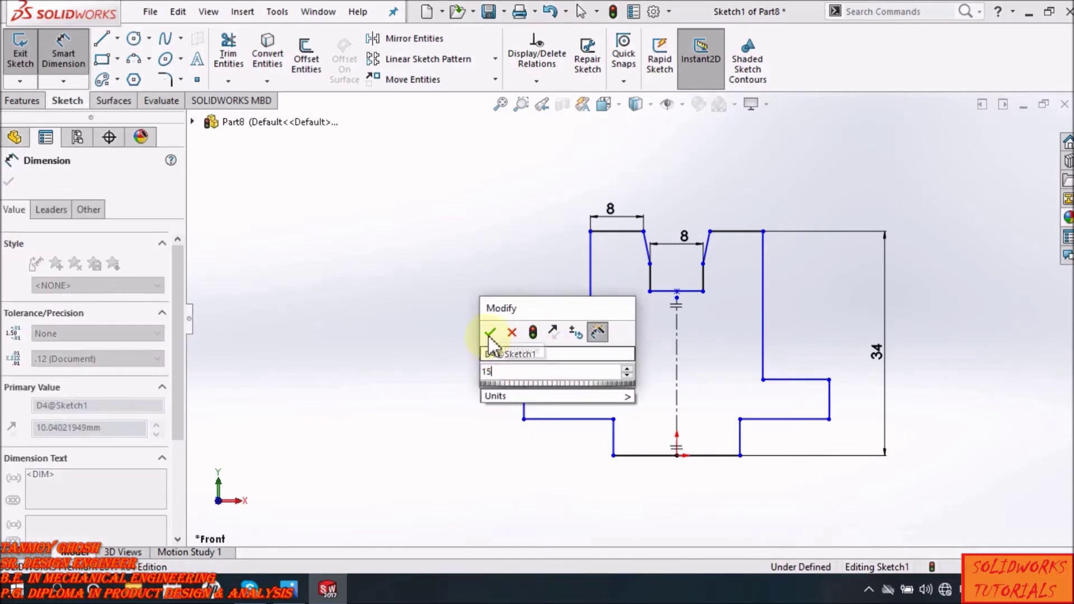
left_click(490, 332)
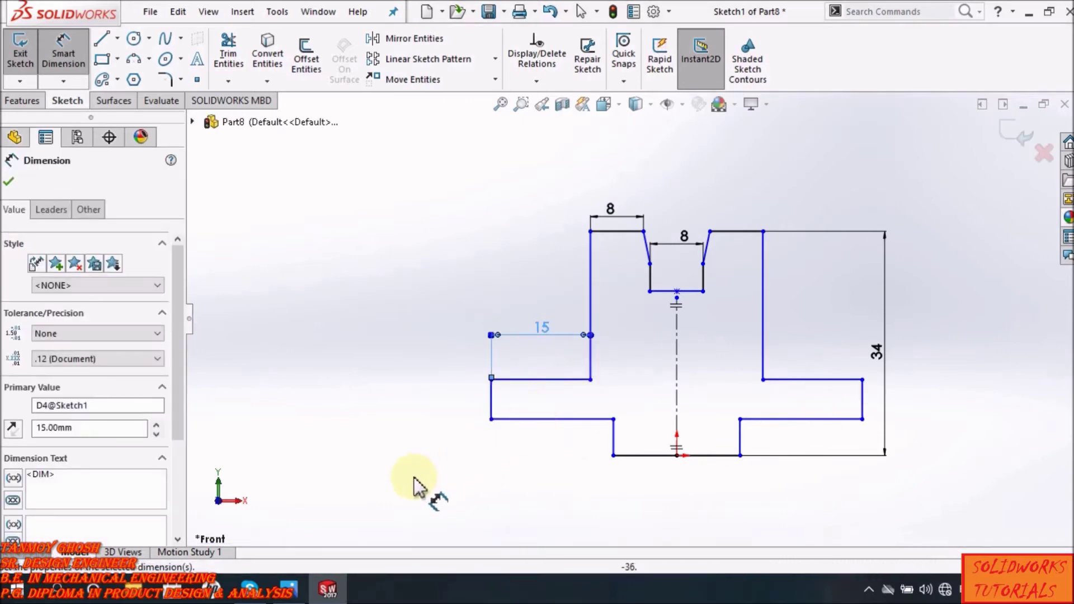
- Check the reference drawing in Photos, and dimension the left flange's end thickness in SOLIDWORKS, accepting its sketched value
left_click(289, 589)
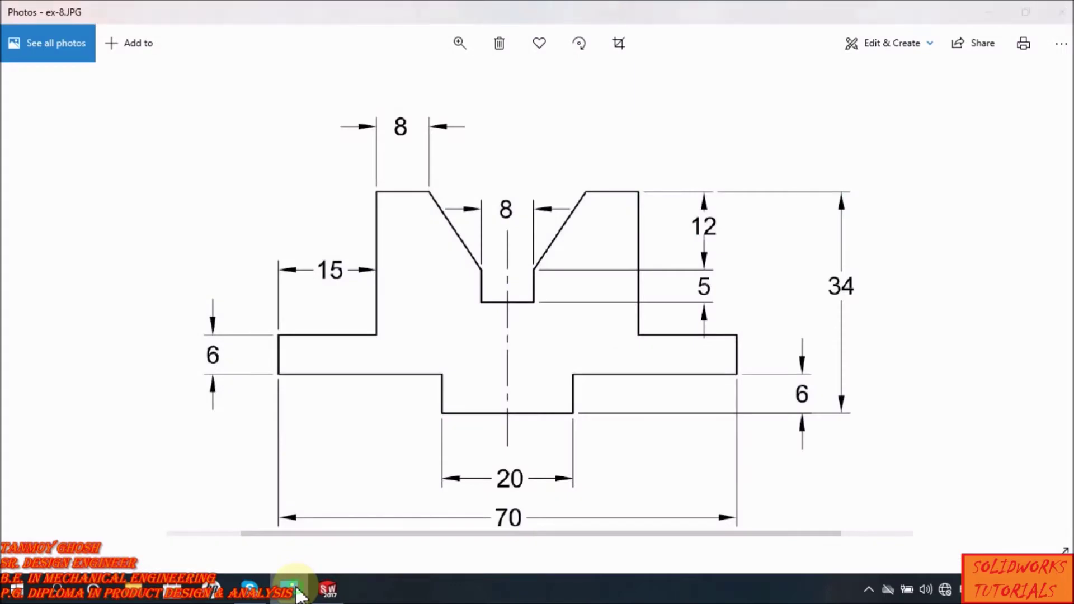
left_click(291, 588)
left_click(492, 408)
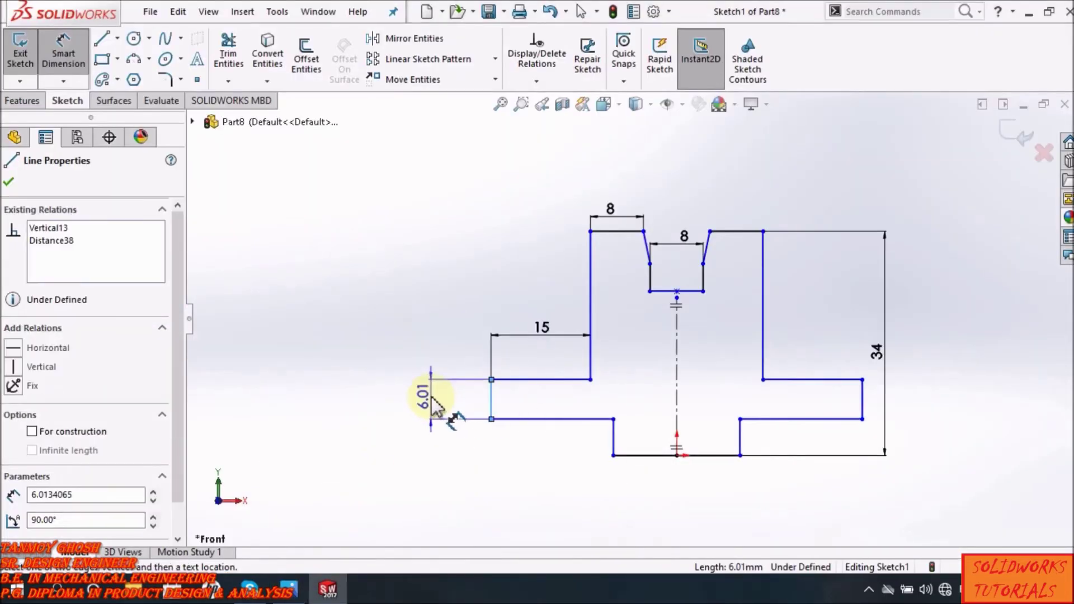
left_click(434, 402)
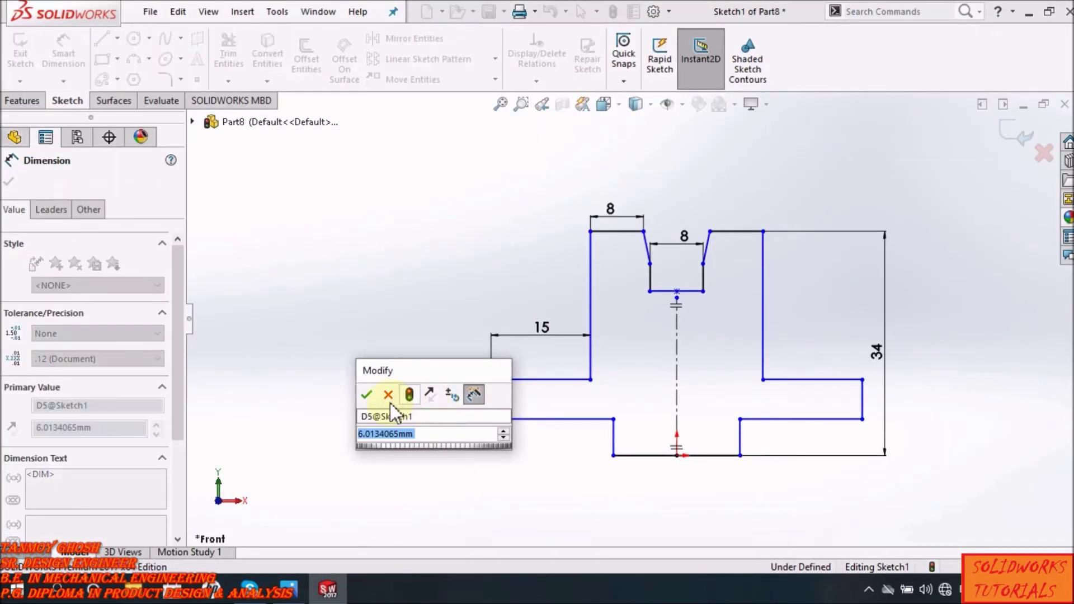
left_click(366, 396)
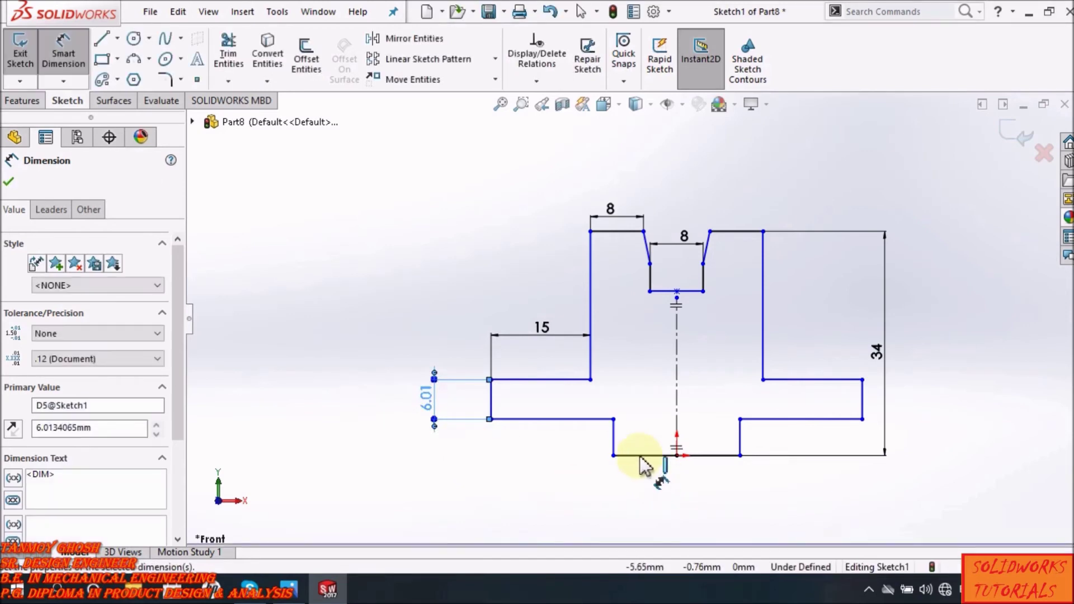
- Dimension the foot's bottom edge as 20 mm wide
left_click(643, 481)
left_click(647, 495)
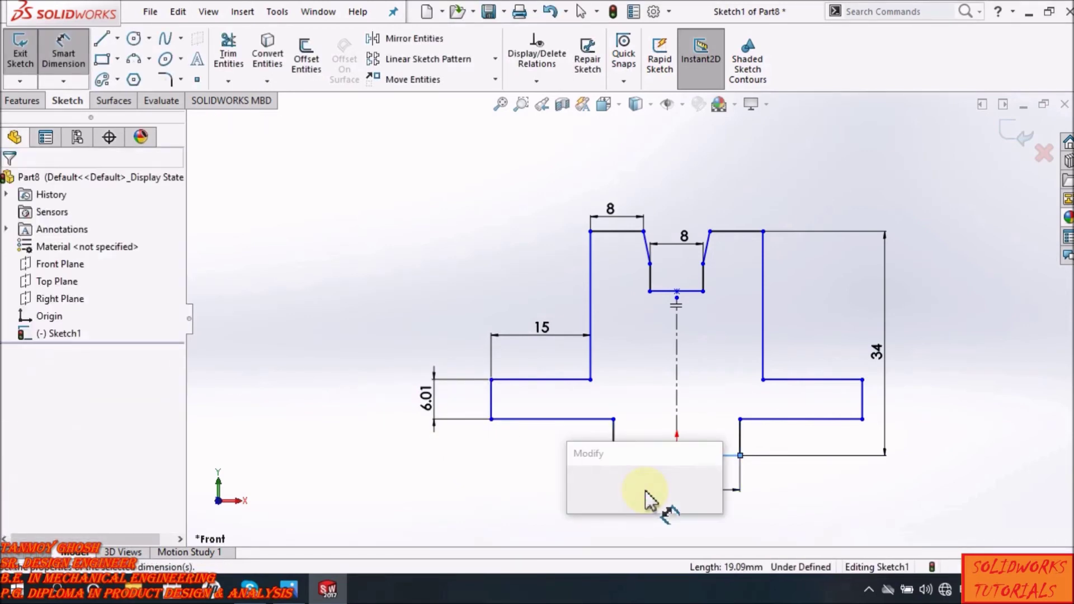
type("20")
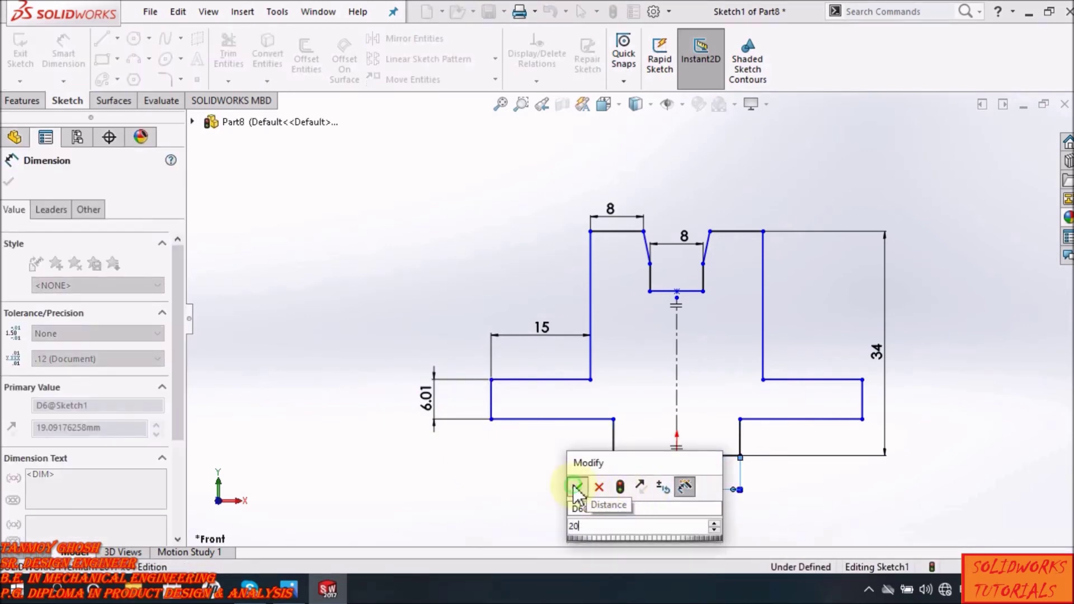
key("Return")
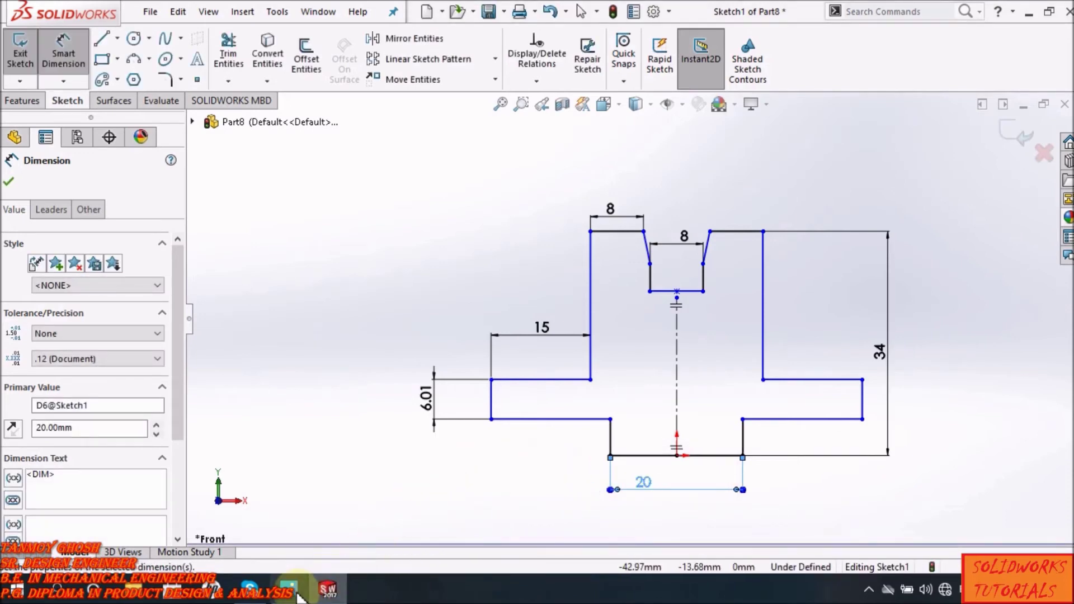
- Check the reference drawing in Photos, and dimension the height of the foot's right side in SOLIDWORKS, accepting its sketched value
left_click(295, 595)
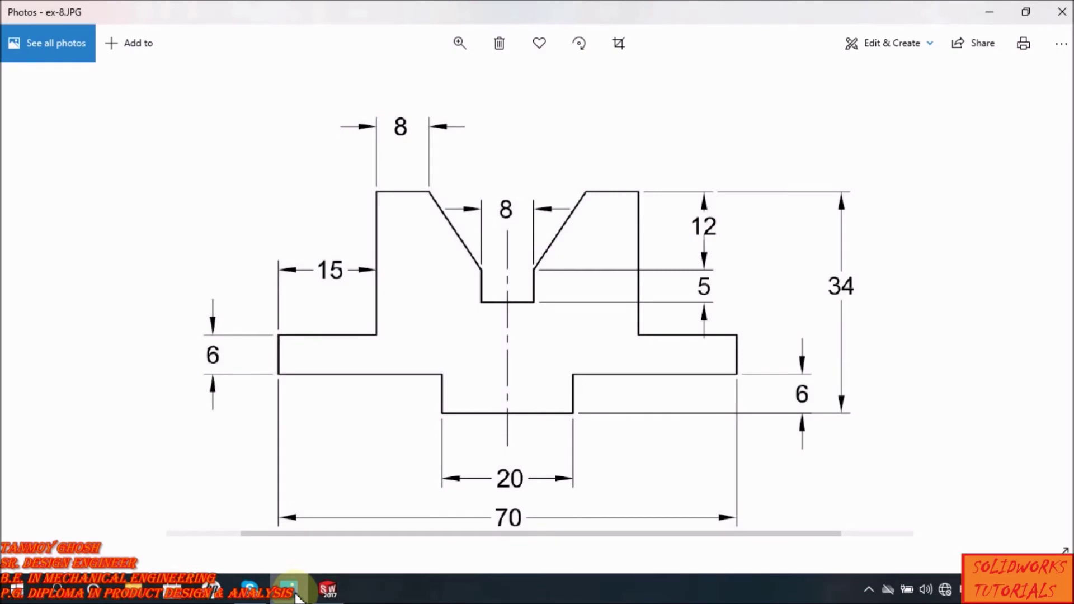
left_click(295, 595)
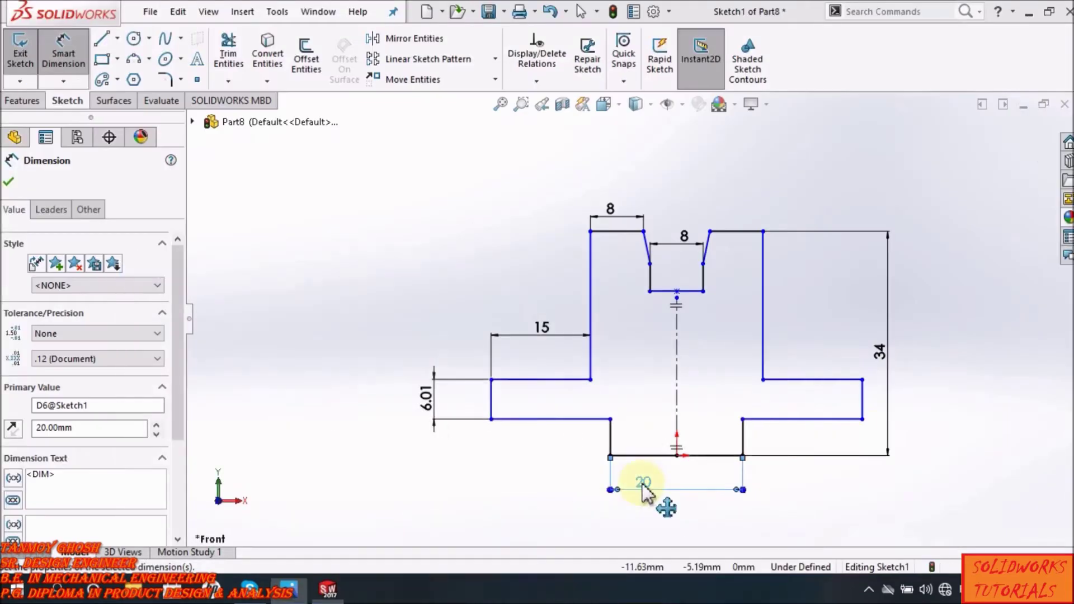
left_click(883, 407)
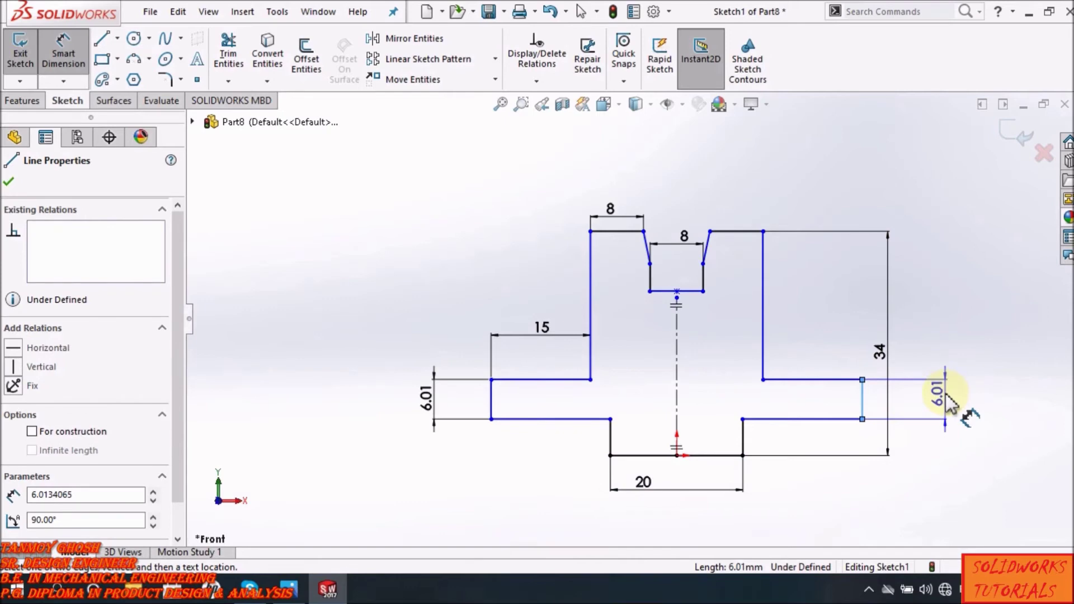
key("Escape")
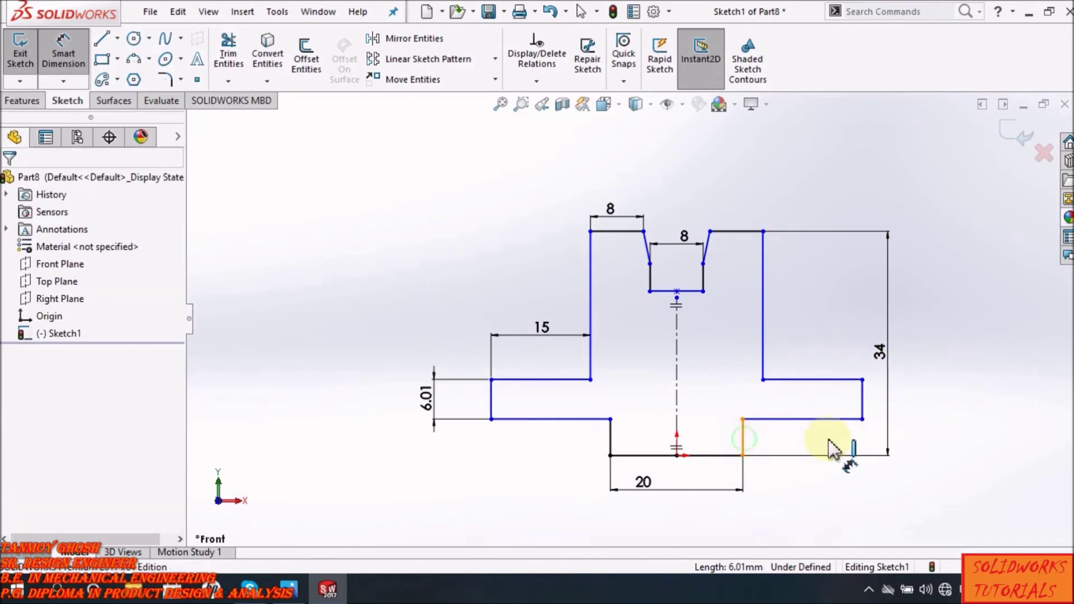
left_click(742, 440)
left_click(829, 440)
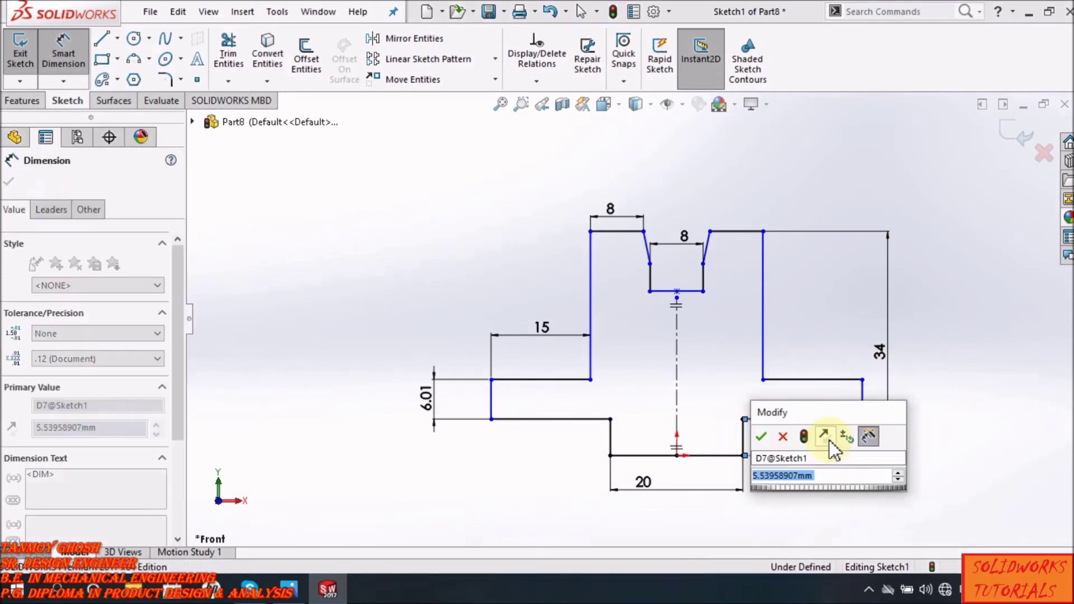
left_click(761, 437)
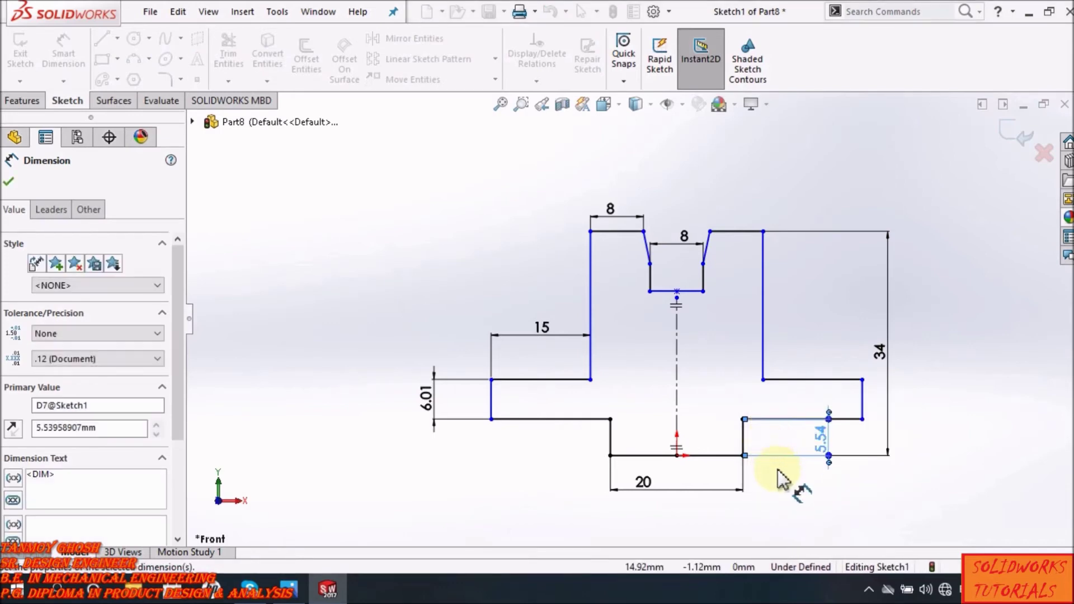
- Set the height dimension of the foot's right side to 6 mm
left_click(820, 490)
scroll(826, 454, "down", 2)
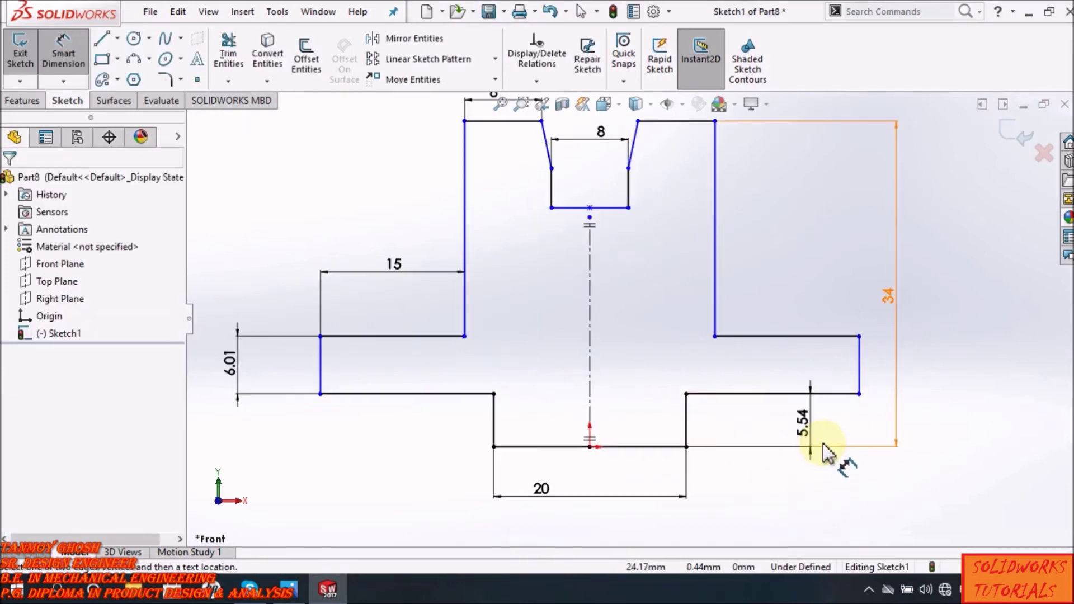
double_click(804, 421)
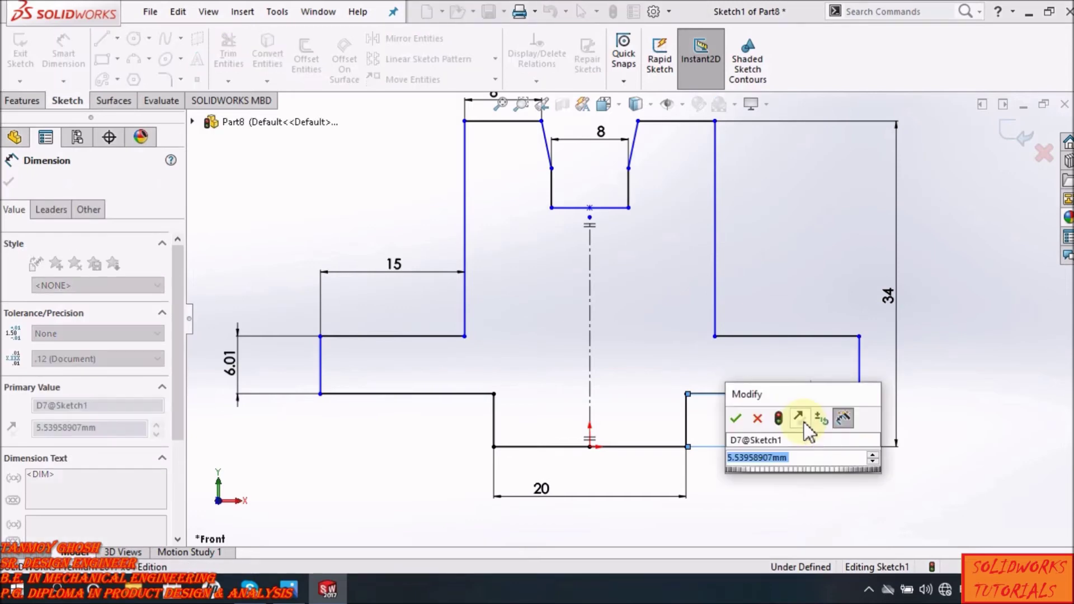
type("6")
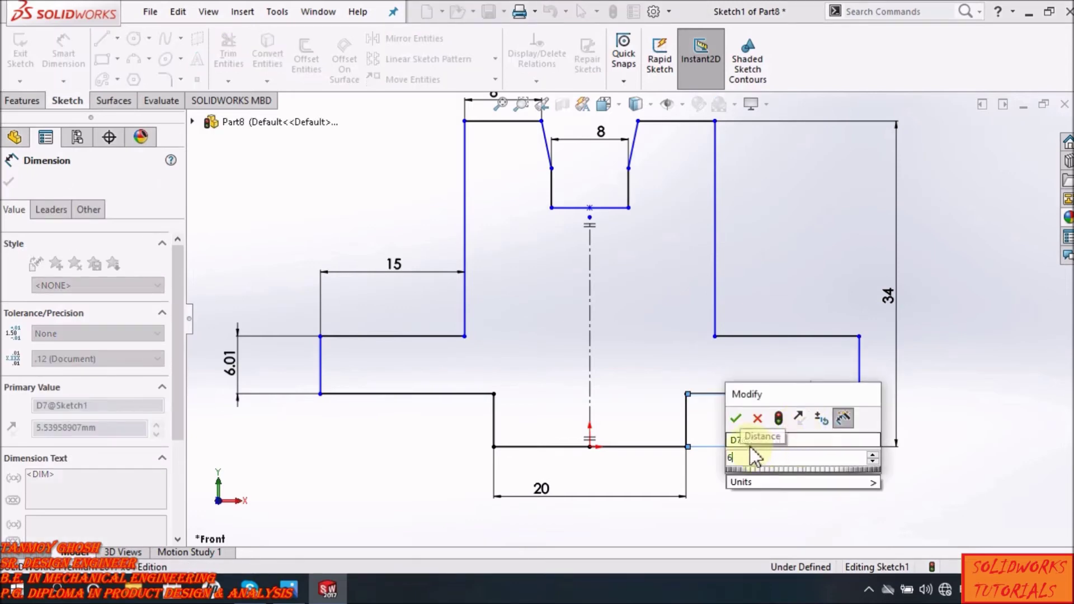
left_click(736, 418)
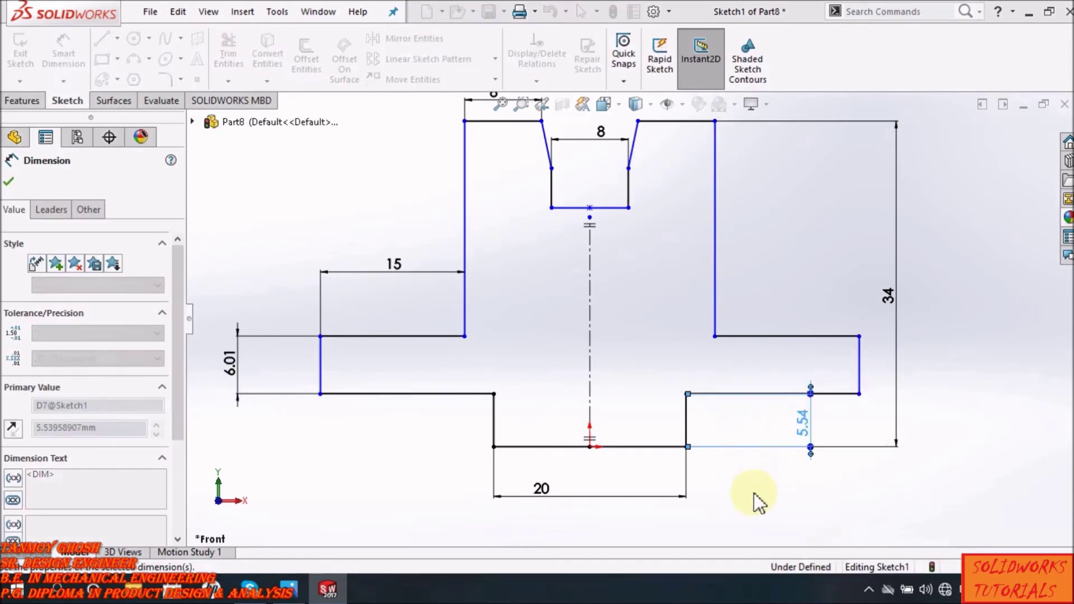
- Set the left flange's end thickness to 6 mm
left_click(235, 369)
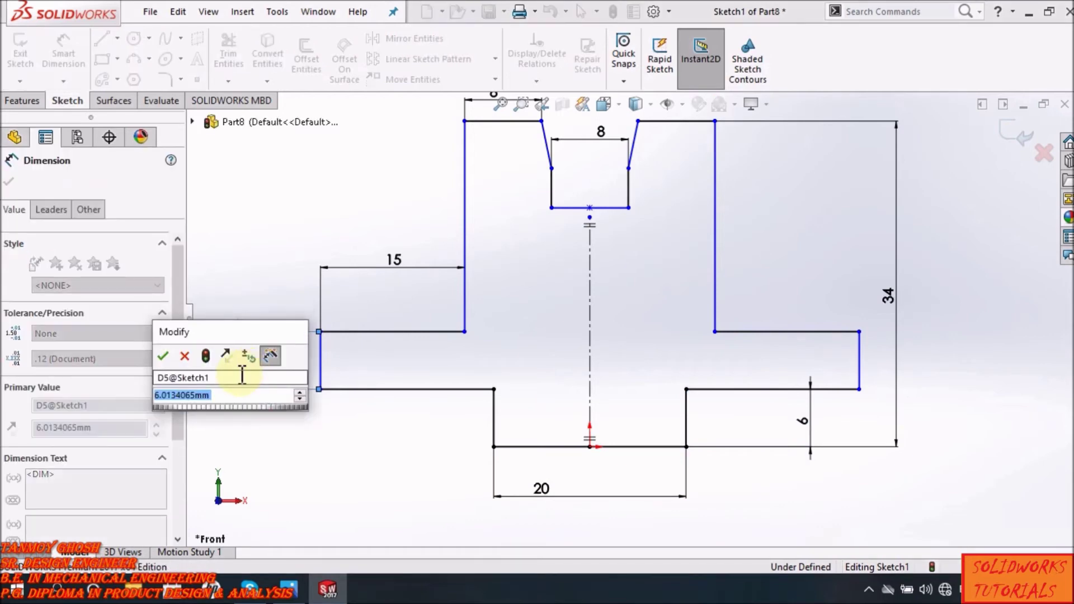
type("6")
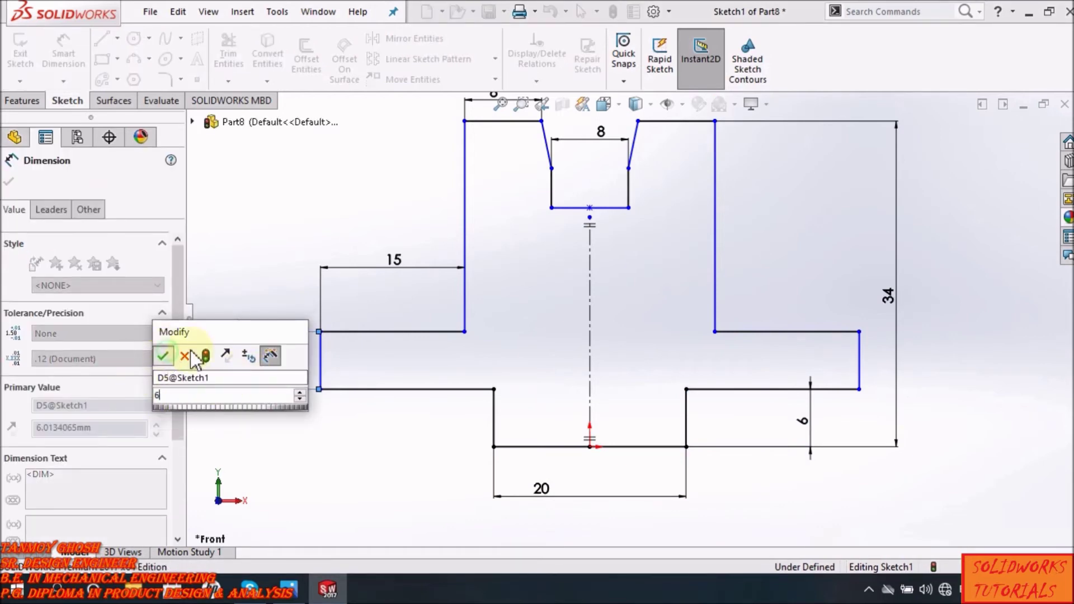
key("Return")
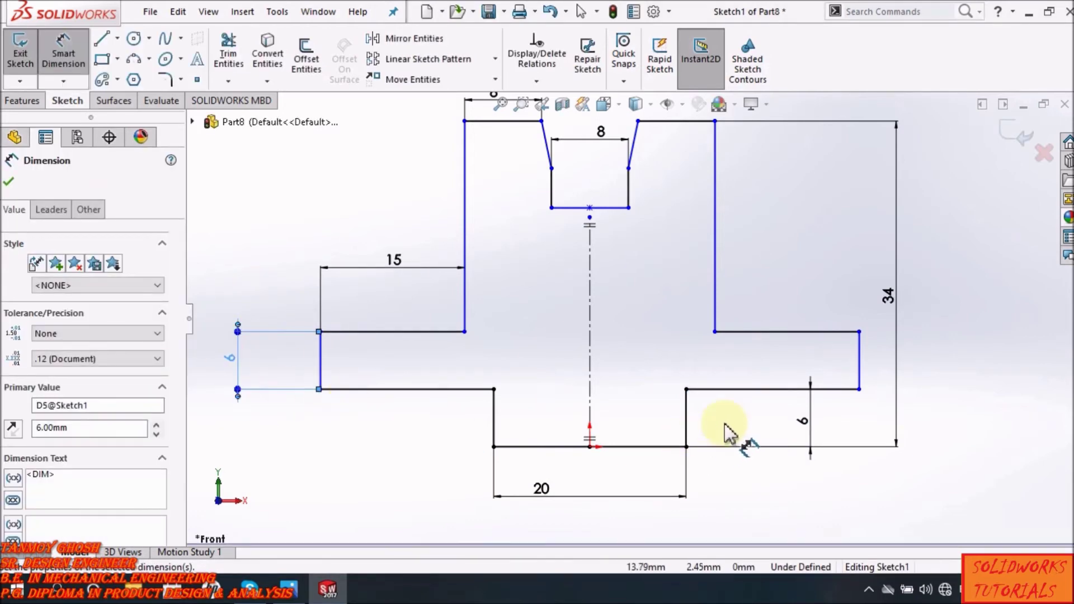
key("z")
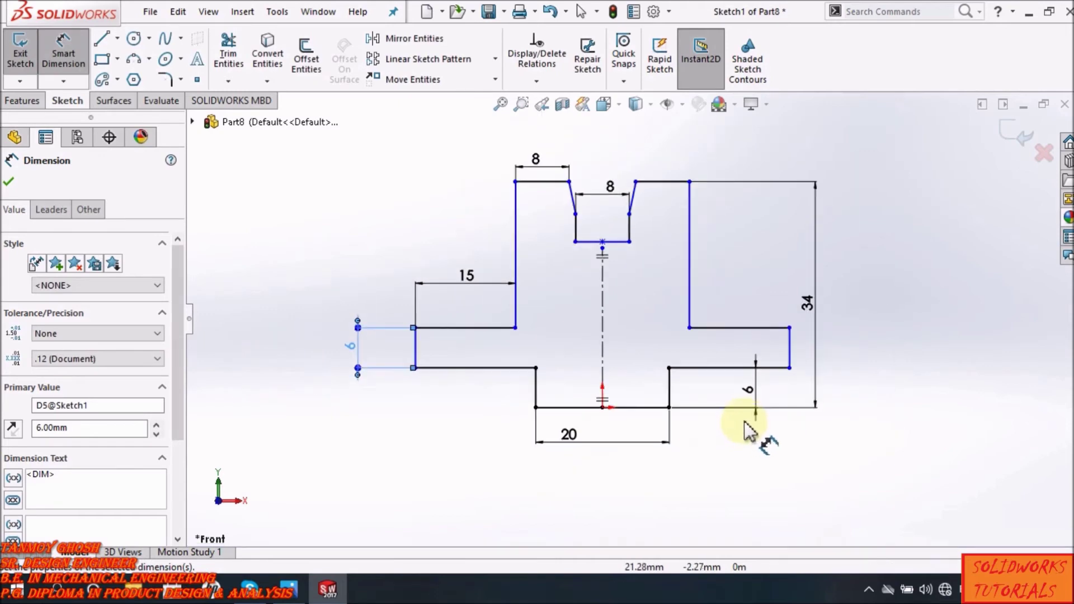
left_click(347, 282)
scroll(607, 212, "down", 1)
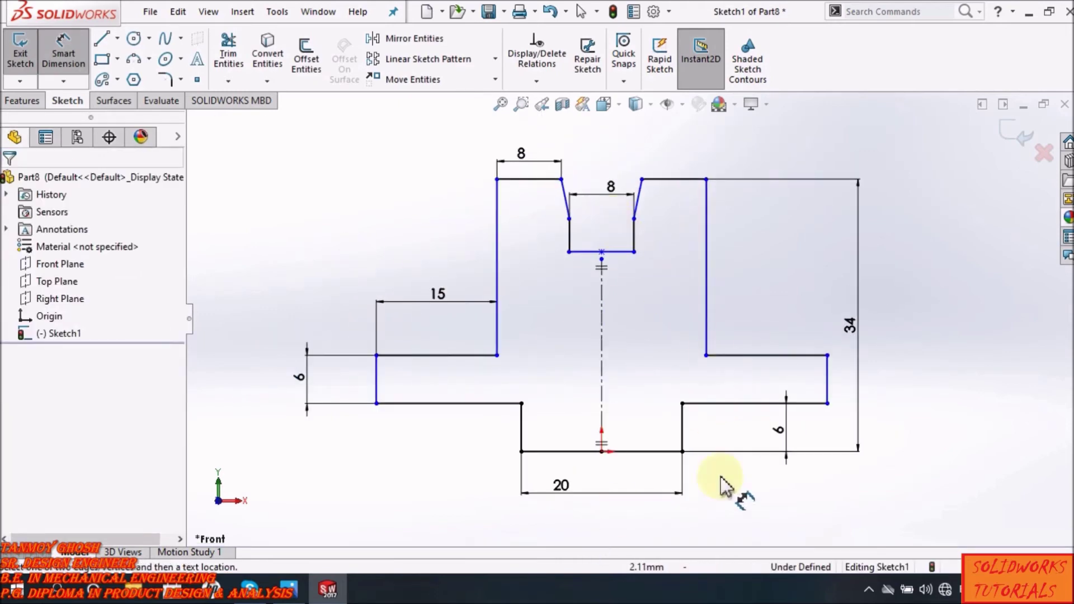
- Check the reference drawing in Photos, and dimension the height of the slot's vertical side in SOLIDWORKS as 5 mm
left_click(289, 593)
left_click(290, 594)
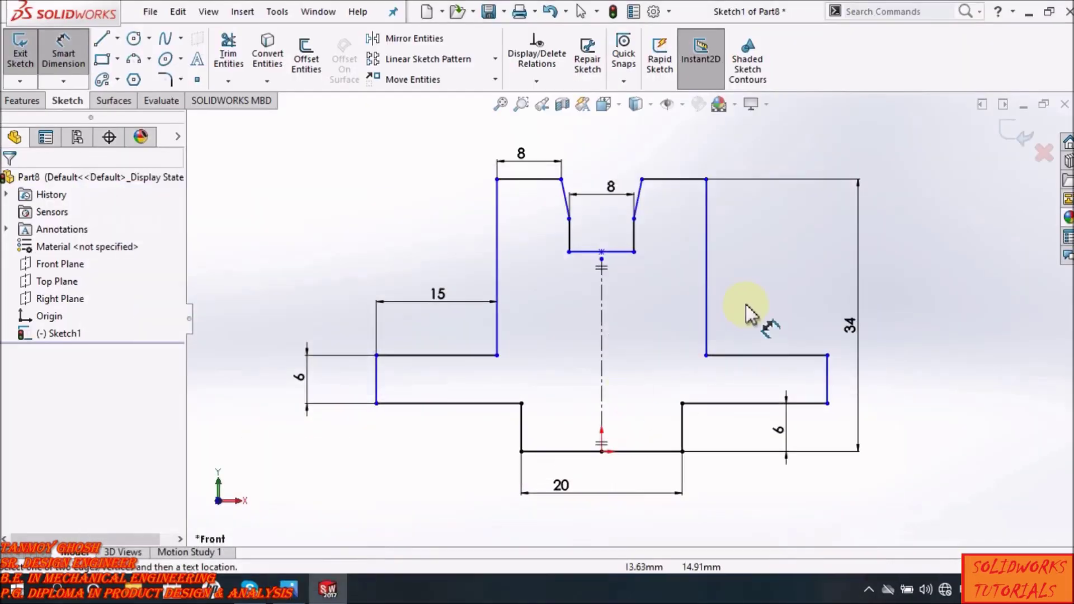
left_click(637, 253)
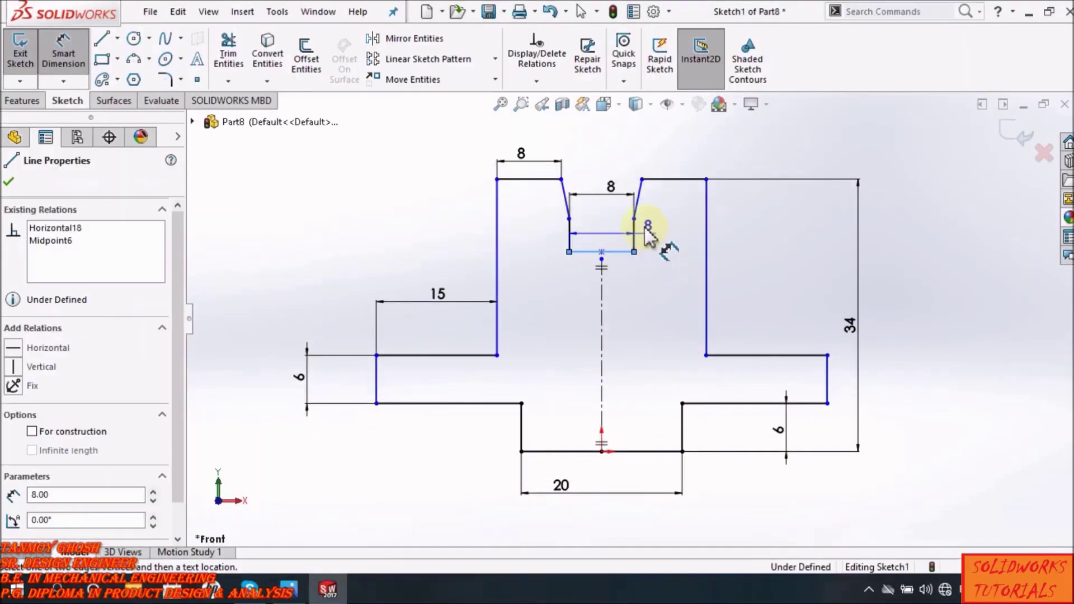
left_click(634, 219)
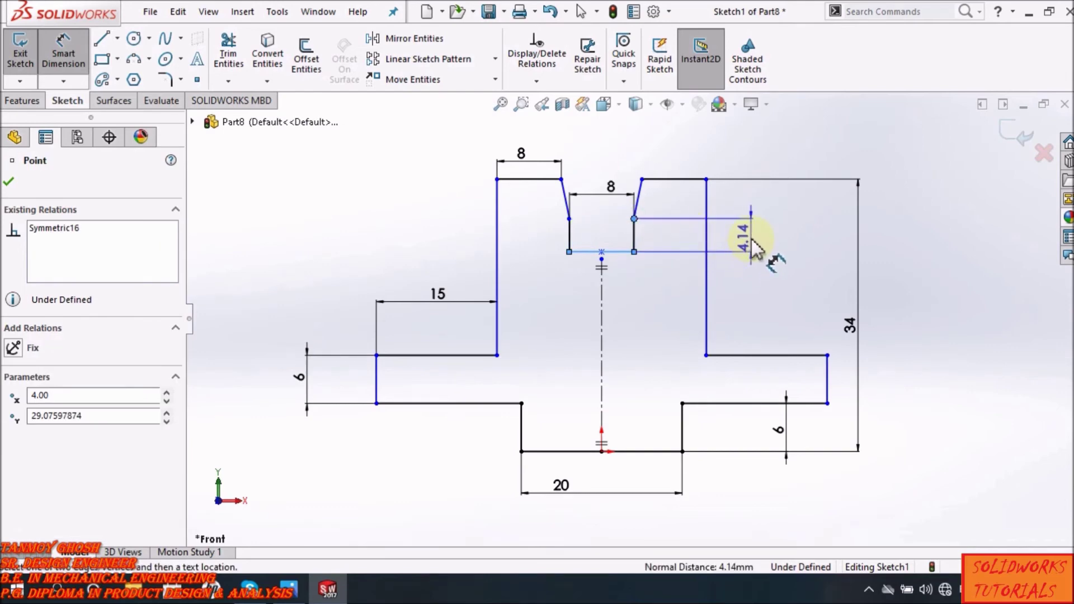
left_click(752, 239)
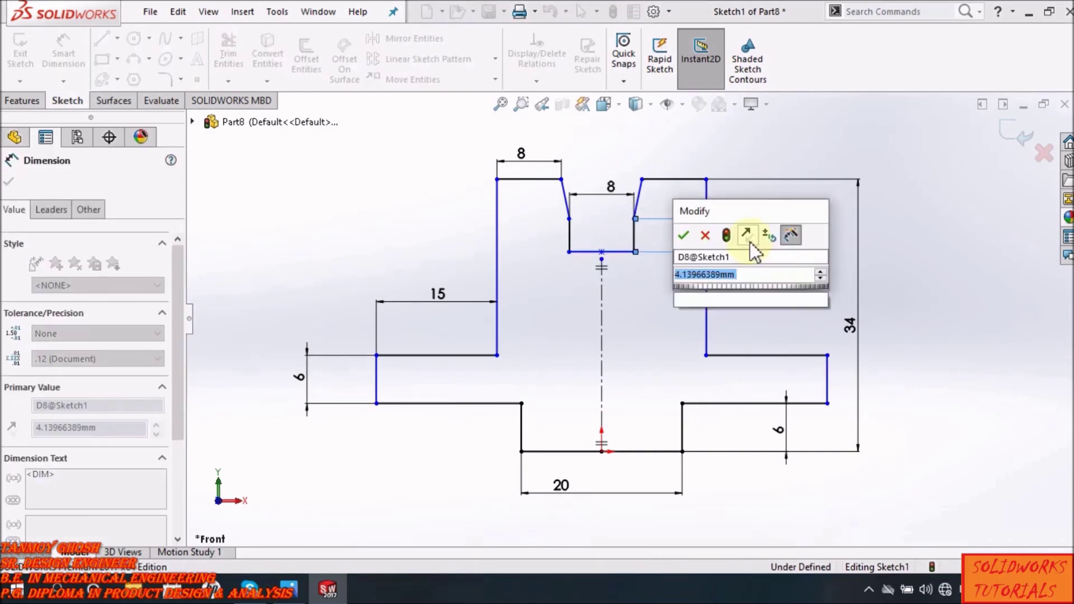
left_click(683, 235)
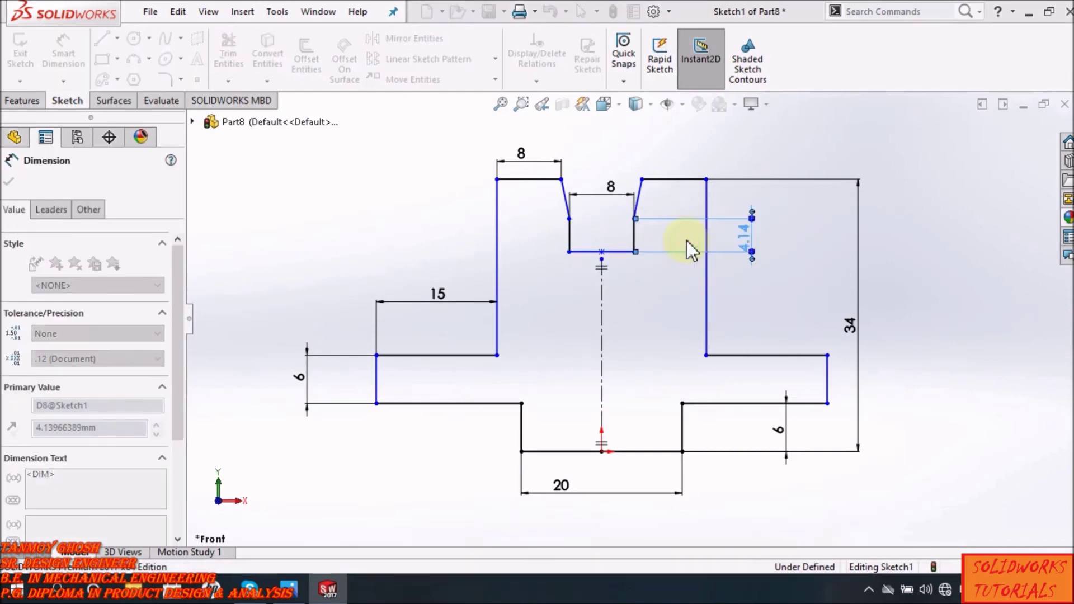
- Dimension the vertical distance from the right column's top edge to the slot's upper corner as 12 mm
scroll(675, 193, "down", 1)
left_click(672, 187)
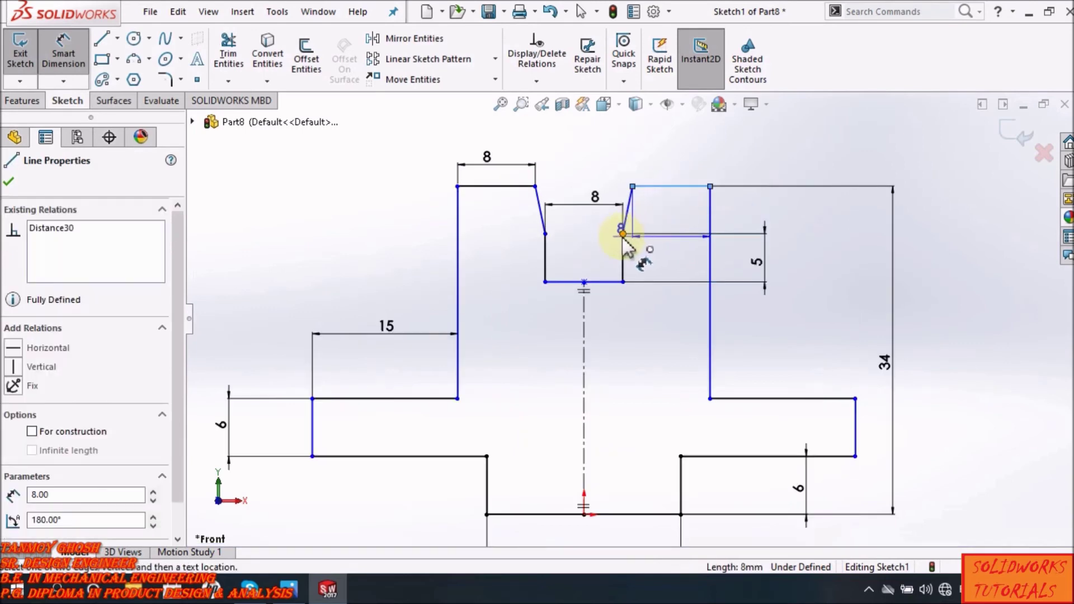
left_click(625, 234)
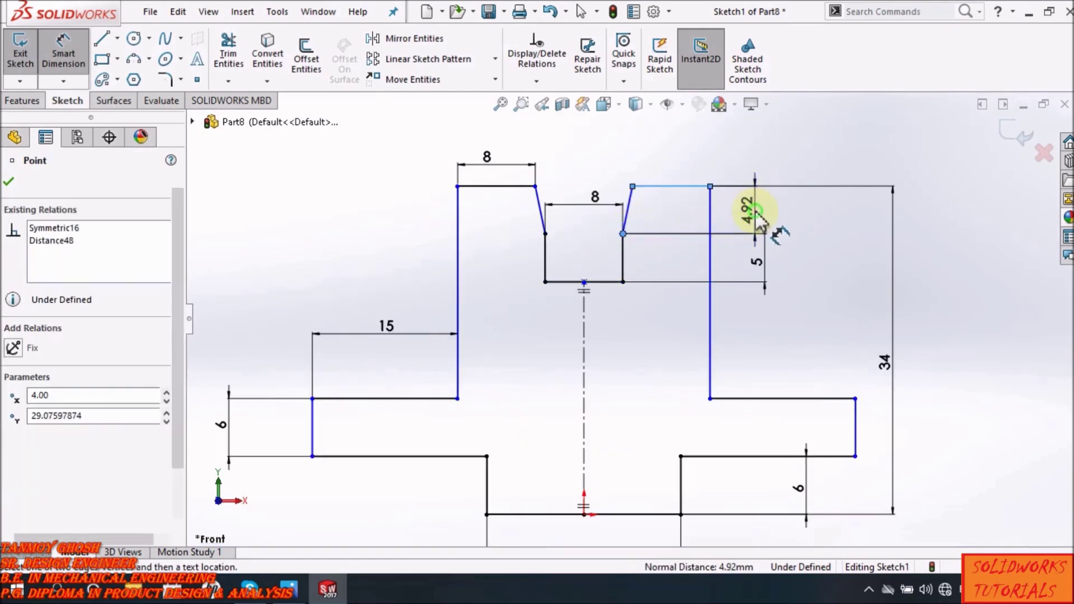
left_click(756, 212)
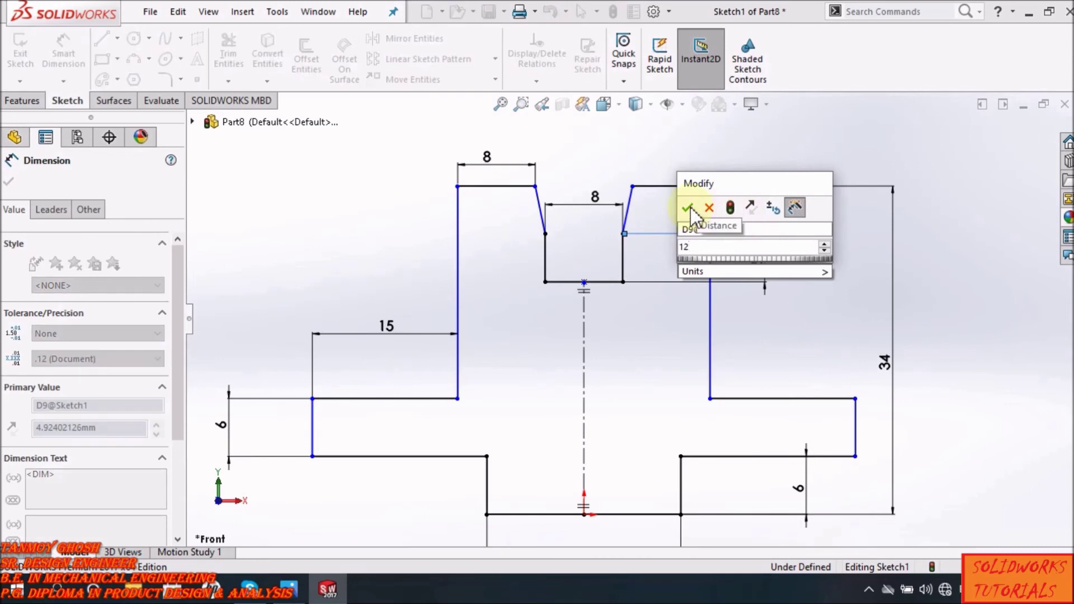
left_click(692, 211)
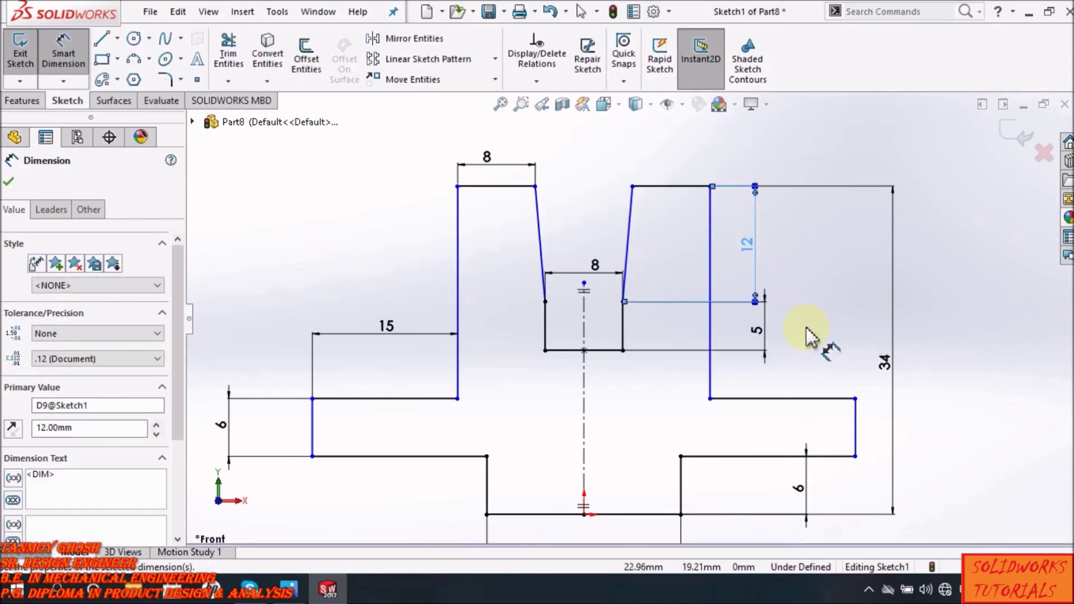
scroll(807, 328, "up", 2)
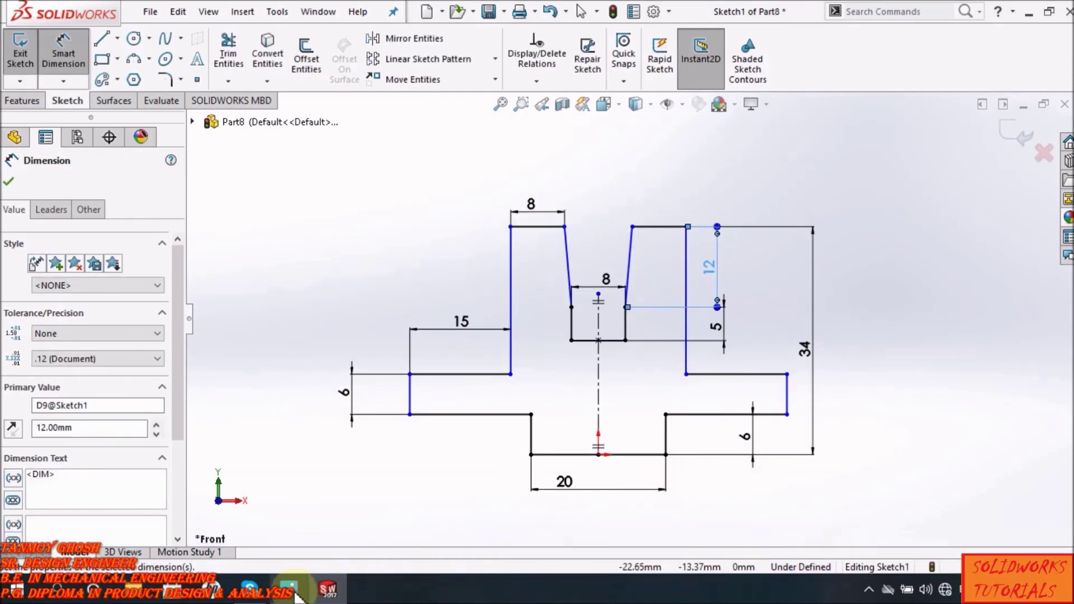
- Check the reference drawing in Photos, and dimension the overall width between the two flange ends in SOLIDWORKS as 70 mm
left_click(289, 590)
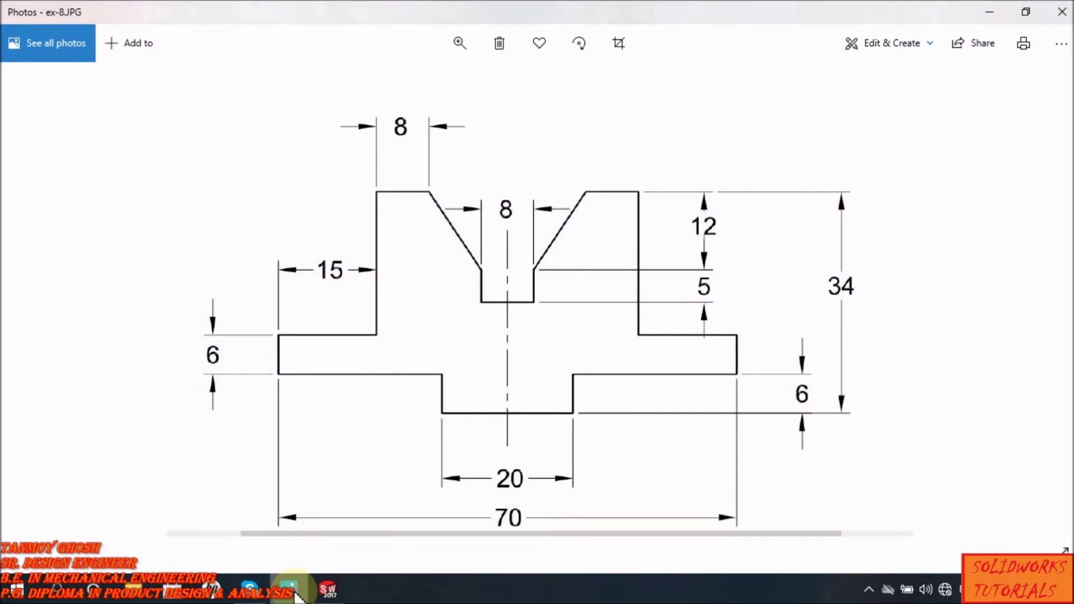
left_click(295, 593)
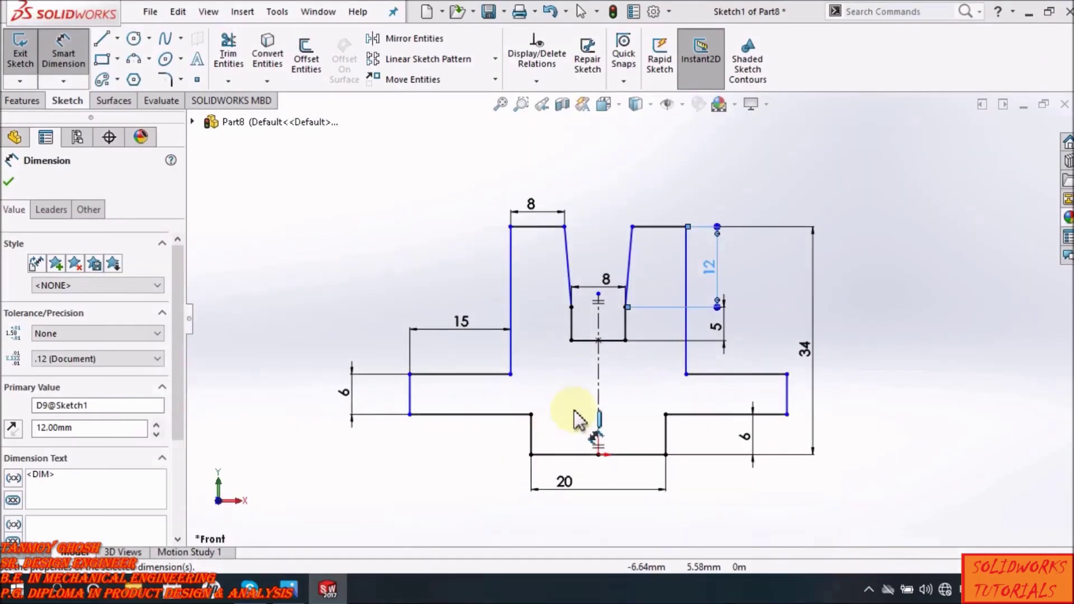
left_click(410, 398)
left_click(787, 398)
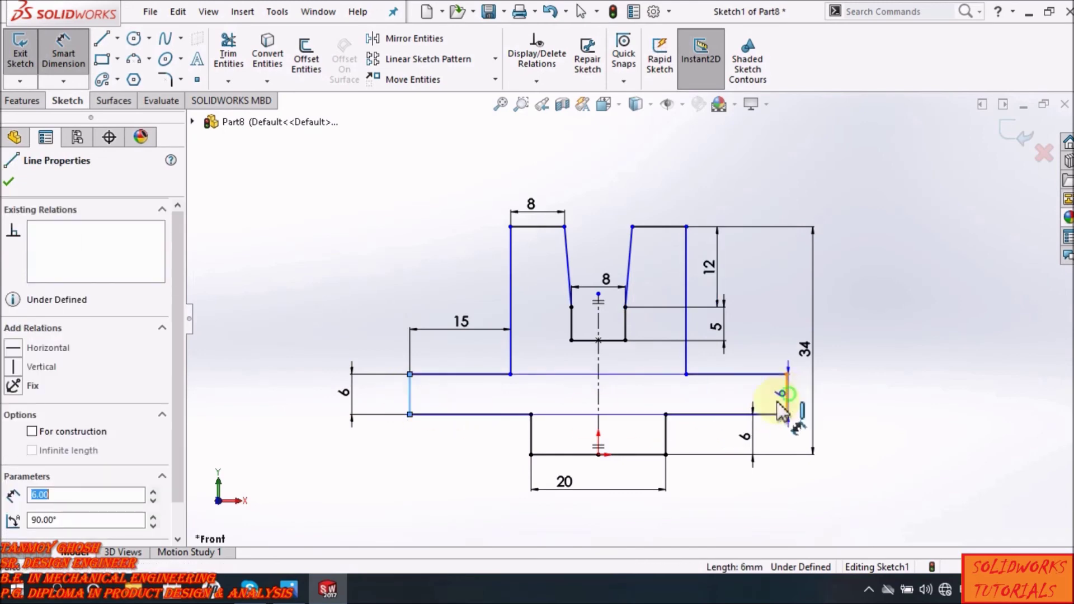
left_click(596, 529)
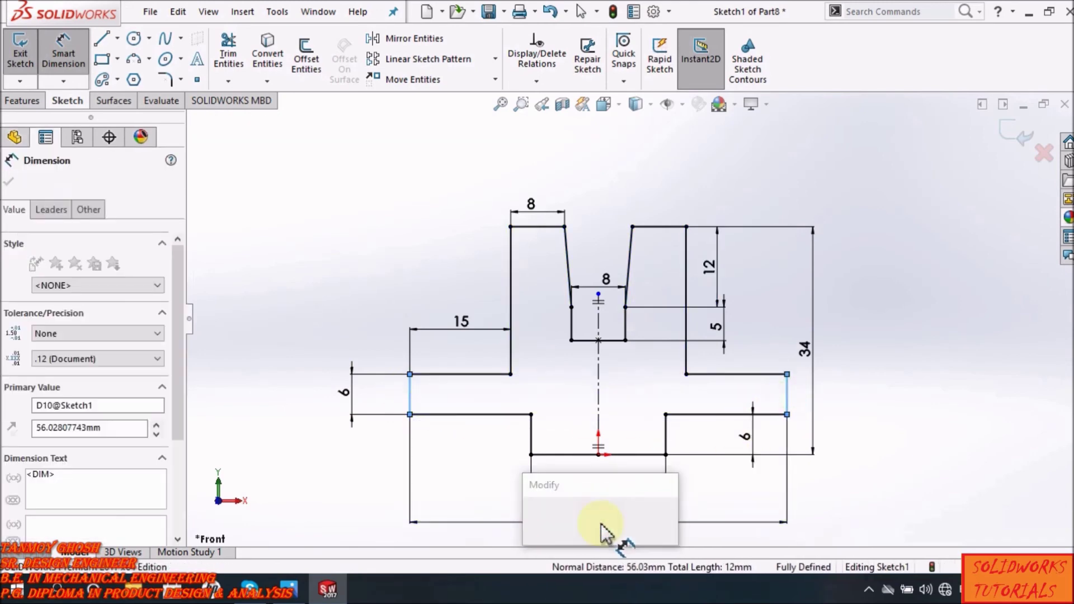
type("70")
left_click(533, 518)
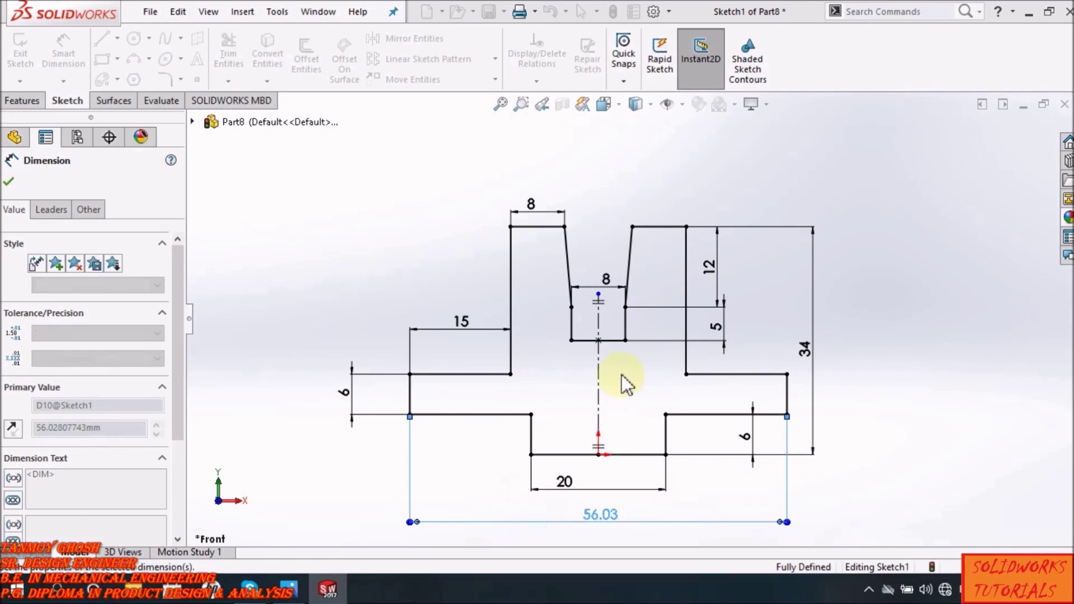
scroll(639, 384, "up", 2)
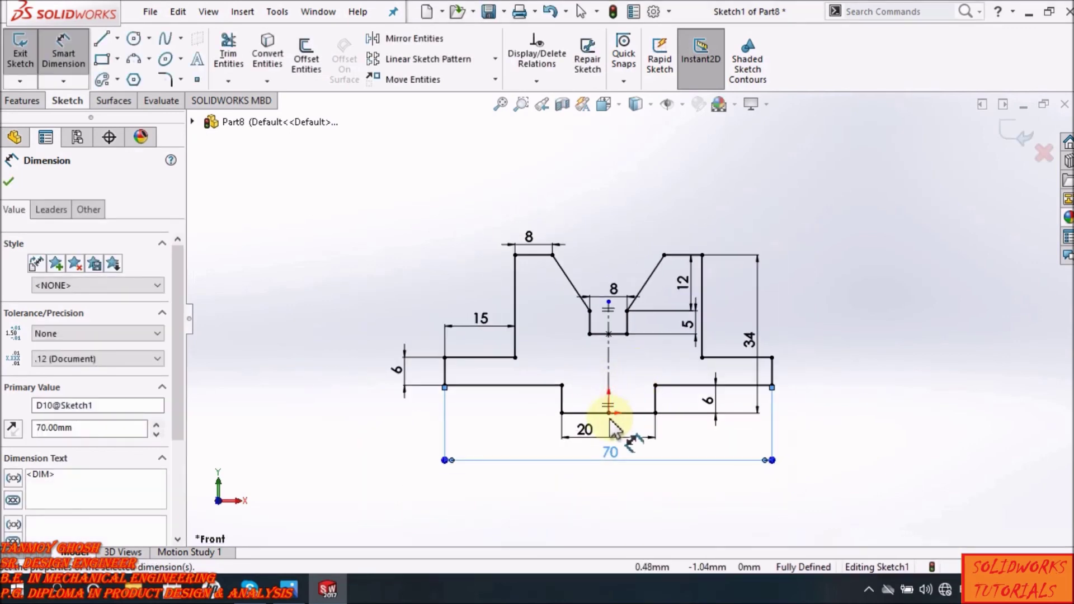
- Move the 34 mm height dimension beyond the right flange, and the 12 mm and 5 mm notch dimensions outside the right column
scroll(611, 419, "down", 2)
scroll(647, 332, "up", 2)
scroll(628, 221, "down", 2)
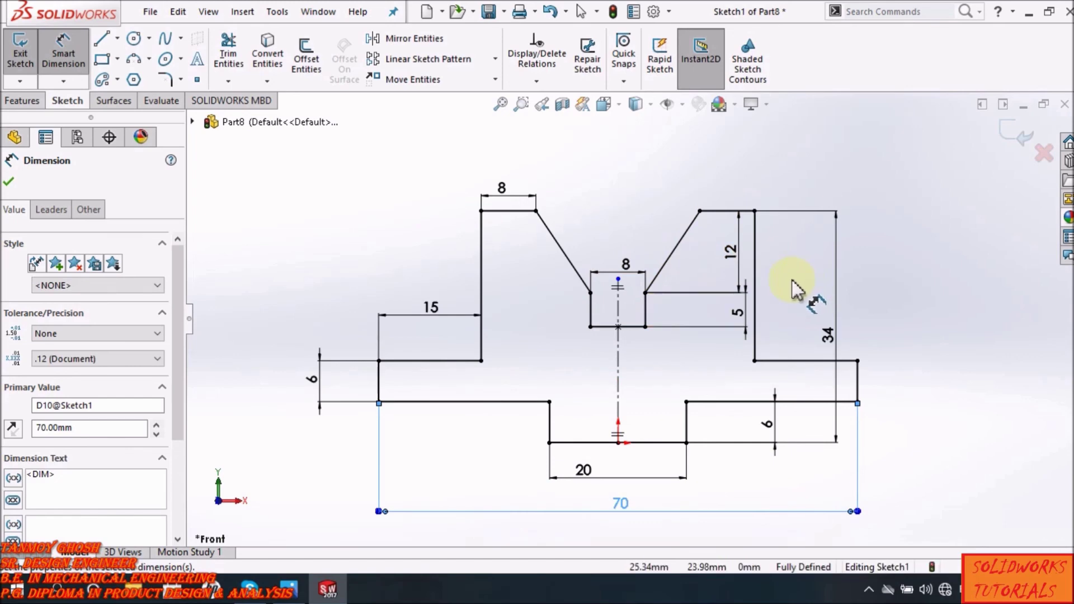
key("Escape")
left_click_drag(829, 335, 867, 332)
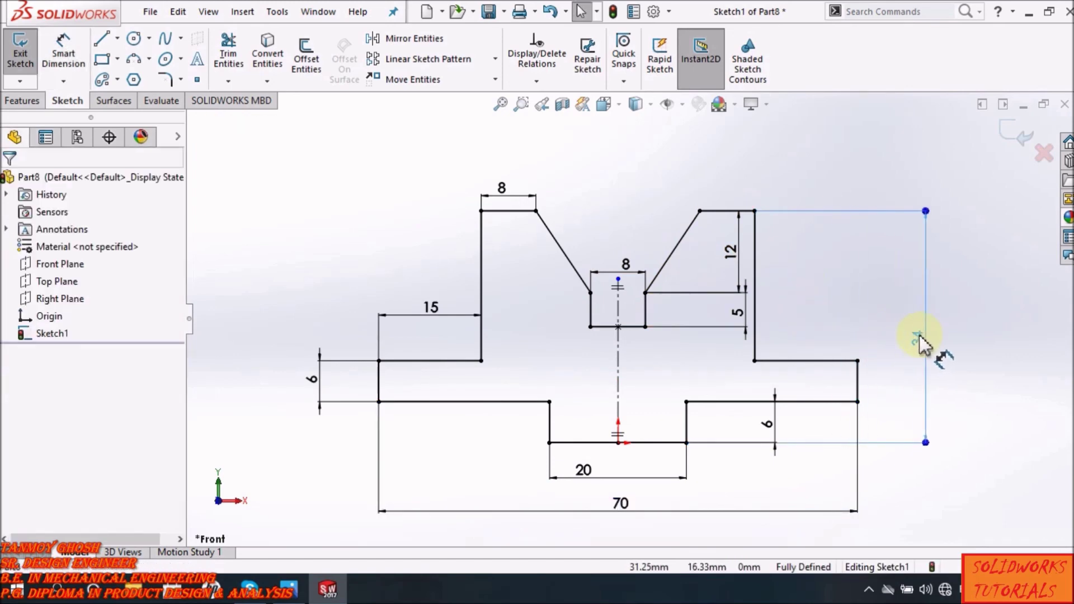
left_click(849, 279)
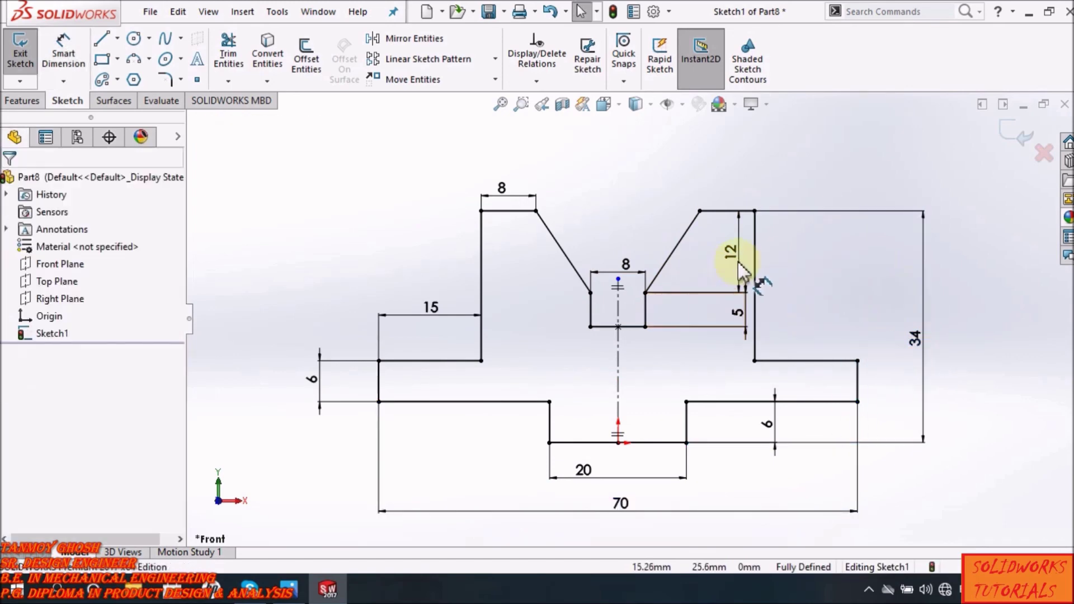
left_click_drag(740, 256, 848, 257)
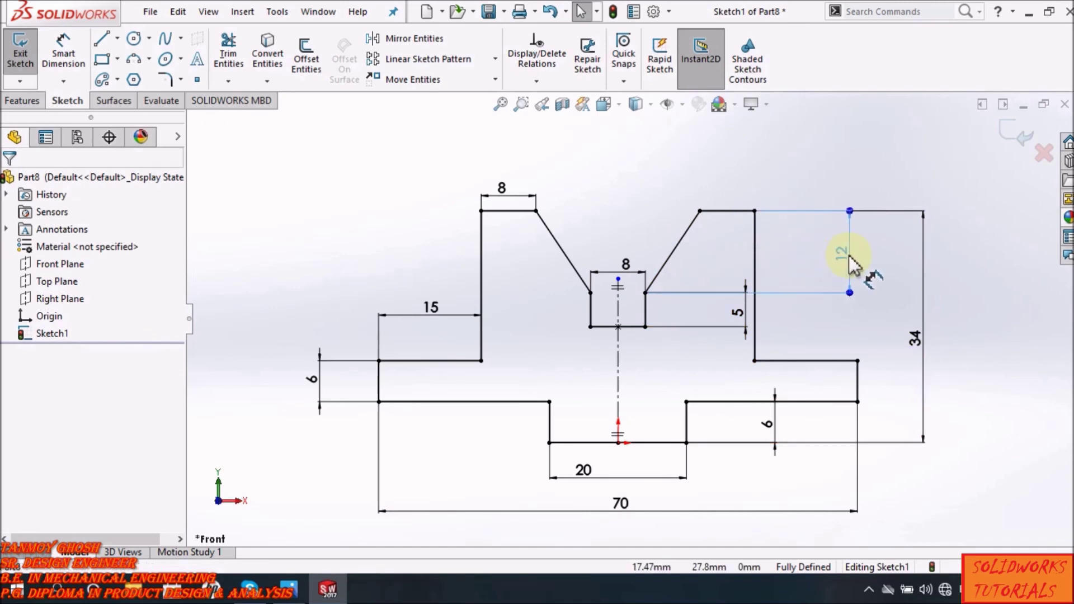
left_click_drag(739, 311, 855, 300)
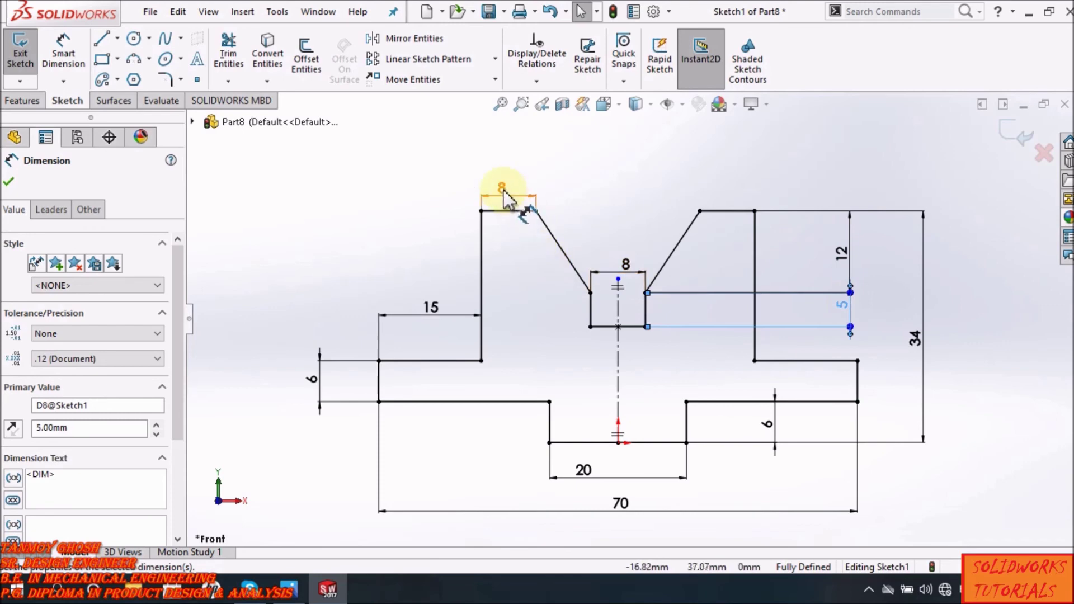
- Reposition the column-top 8 mm and left flange 6 mm dimensions, and center the 20 mm and 70 mm width dimensions below the profile
left_click_drag(503, 188, 510, 178)
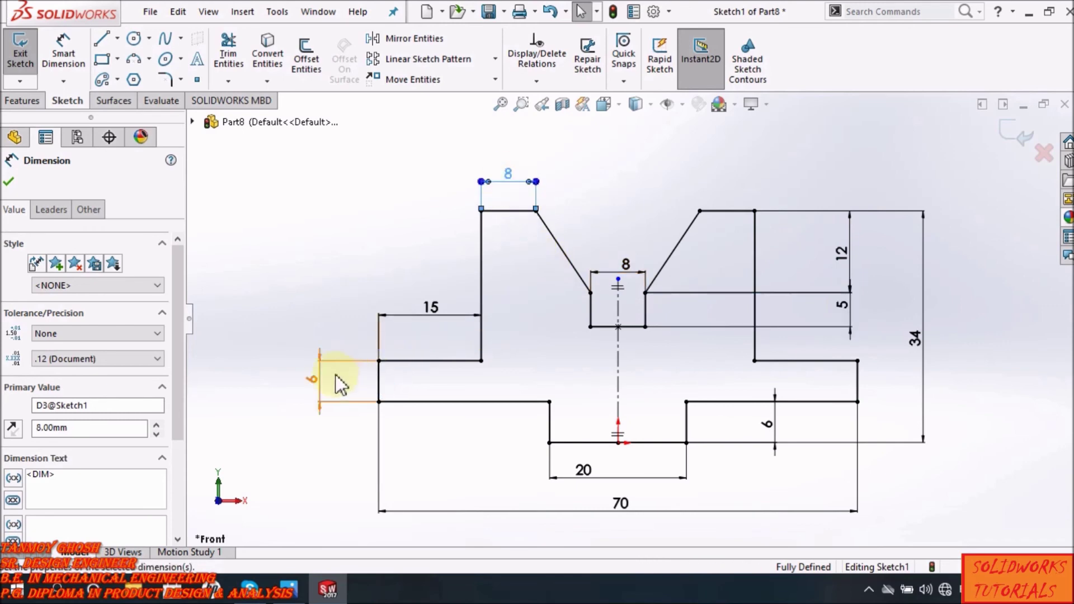
mouse_move(339, 379)
left_mouse_down()
mouse_move(323, 384)
mouse_move(335, 391)
left_mouse_up()
scroll(616, 436, "up", 2)
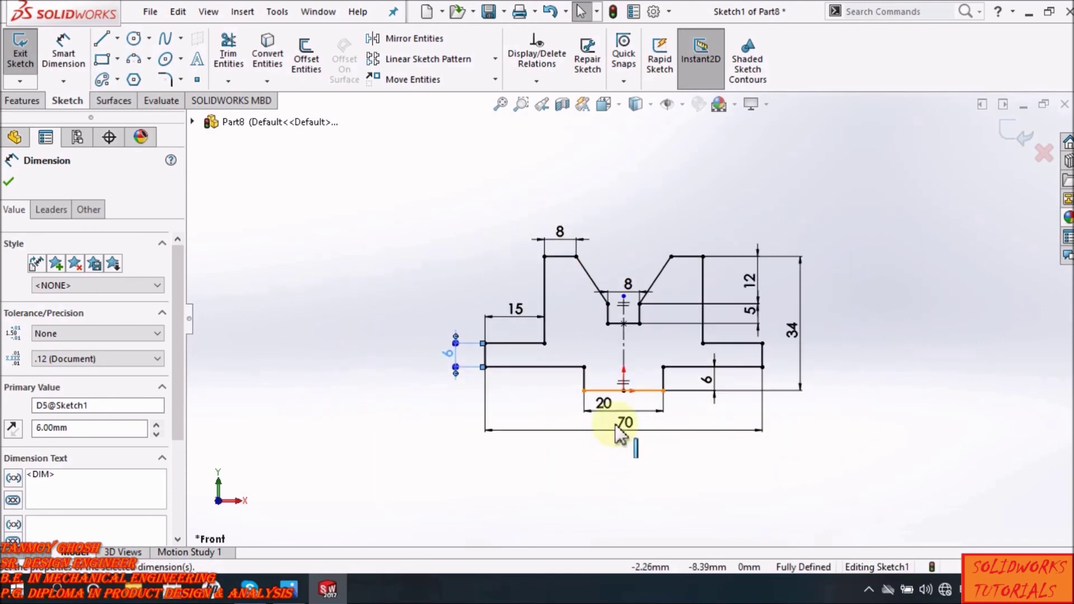
scroll(627, 386, "down", 4)
left_click_drag(583, 395, 626, 395)
mouse_move(626, 443)
left_mouse_down()
mouse_move(630, 433)
mouse_move(631, 446)
left_mouse_up()
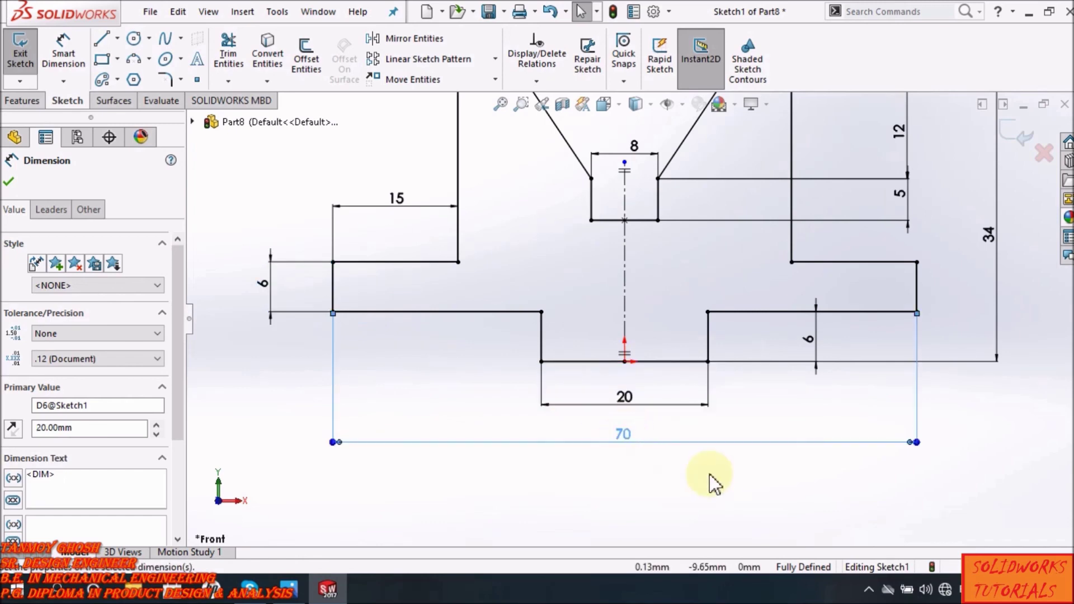
- Raise the 8 mm slot width dimension above the slot and center its text, and fit the whole sketch in view
scroll(727, 431, "up", 2)
scroll(706, 196, "down", 2)
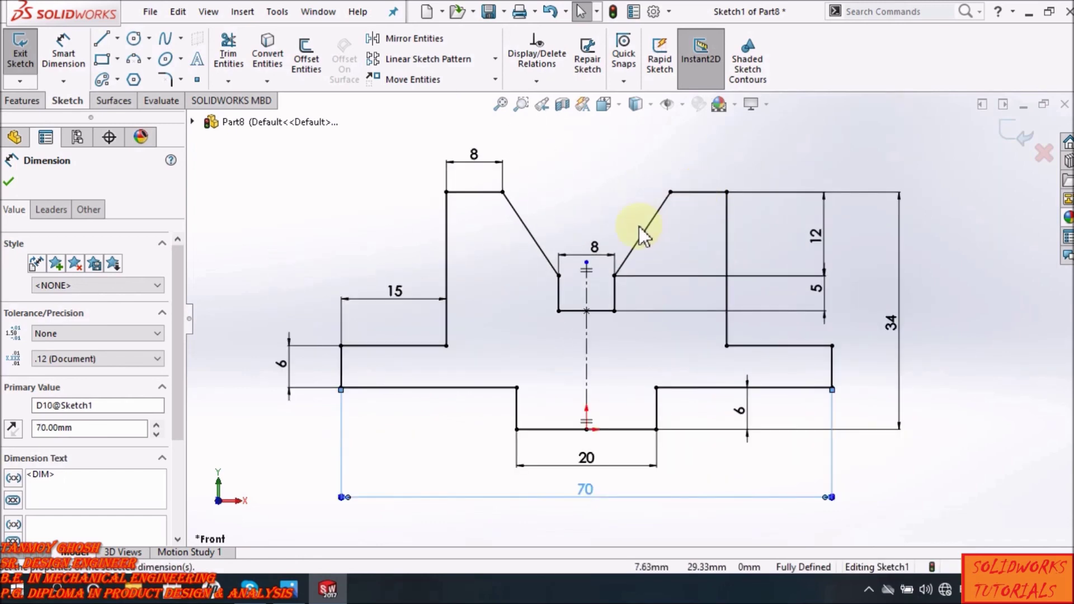
left_click_drag(587, 250, 589, 227)
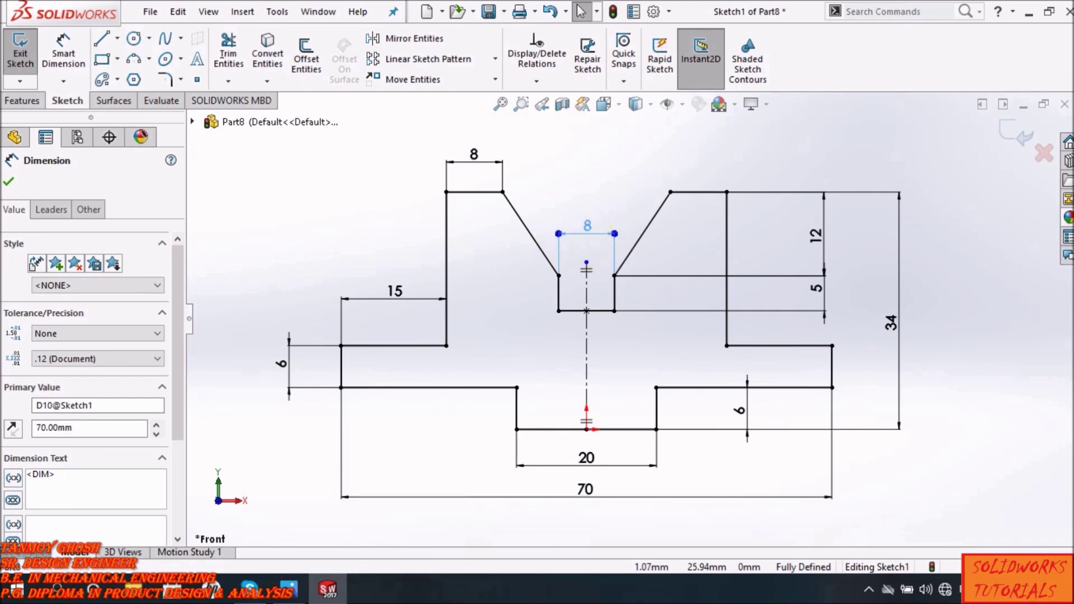
left_click(1031, 453)
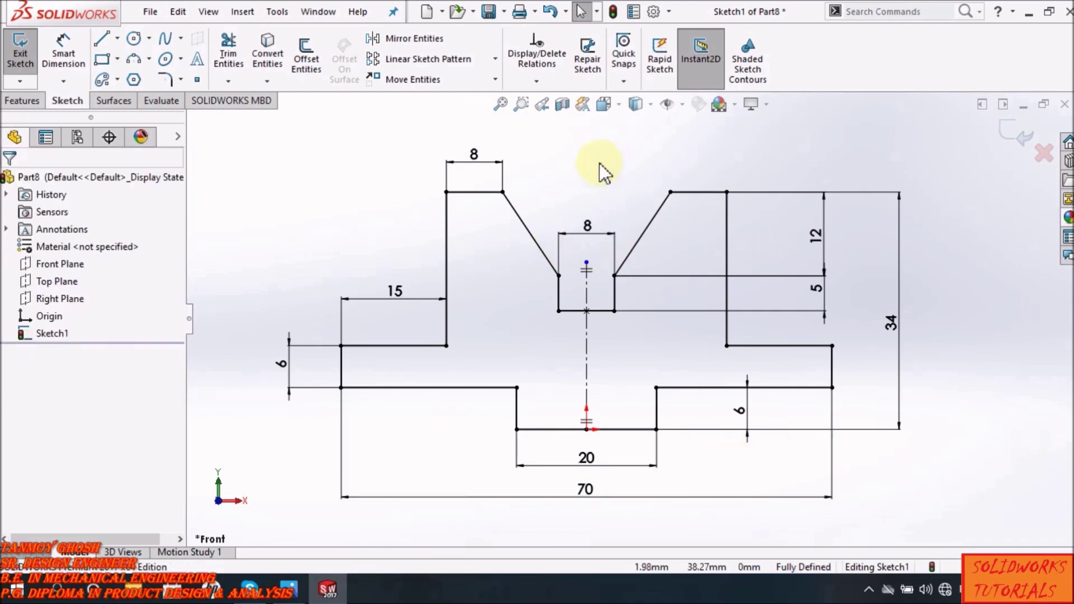
left_click(500, 104)
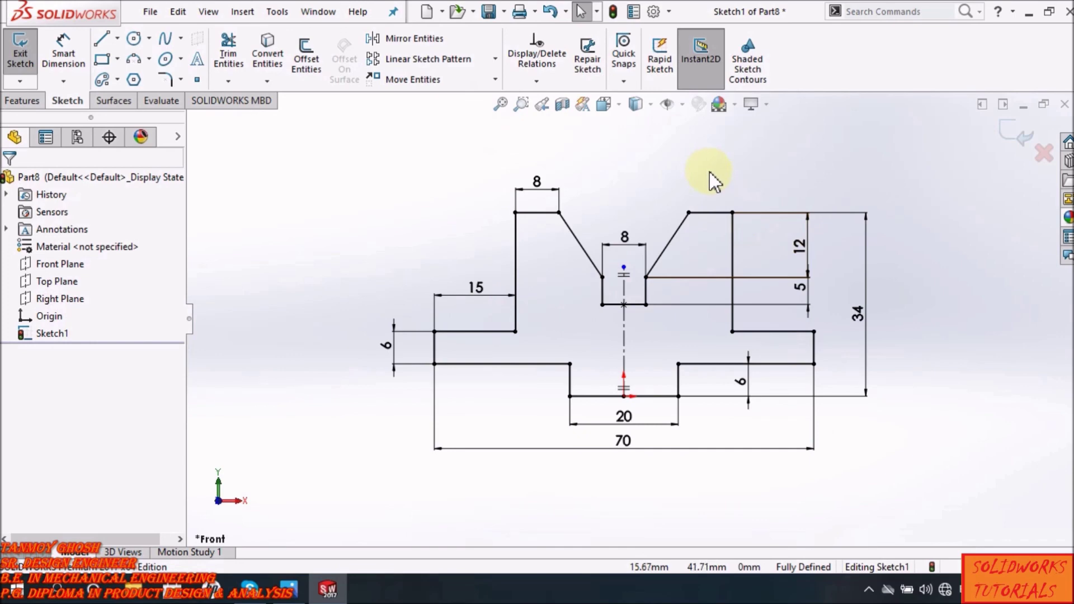